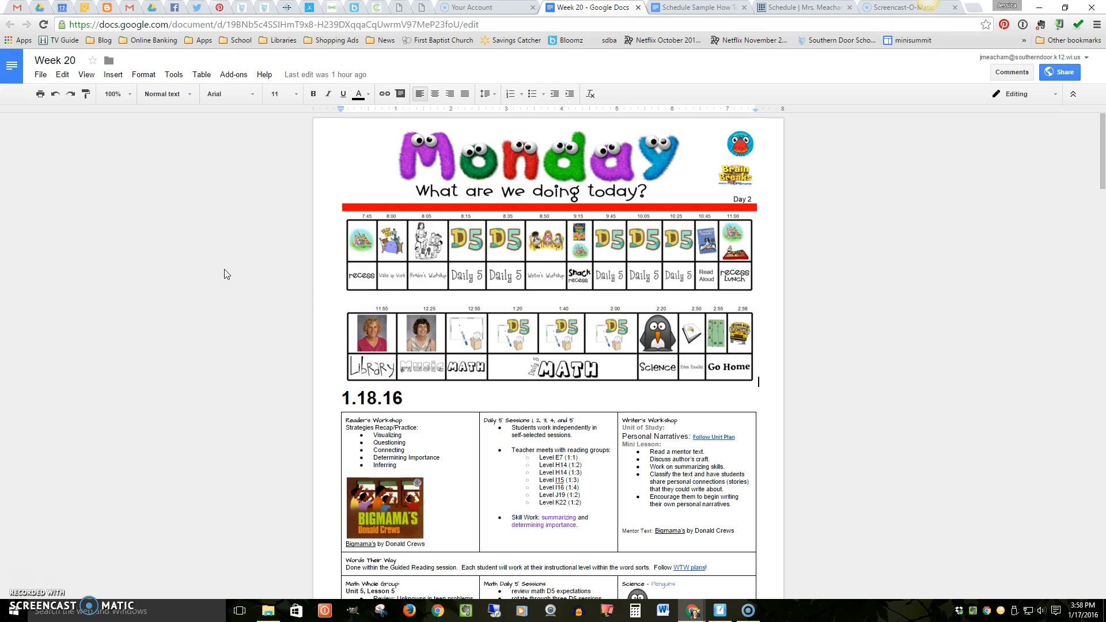
Look through the Week 20 lesson plans from Monday to Friday, including each day's schedule image and subject table.
scroll(238, 182, down, 3)
scroll(240, 186, down, 4)
scroll(240, 218, up, 7)
click(363, 301)
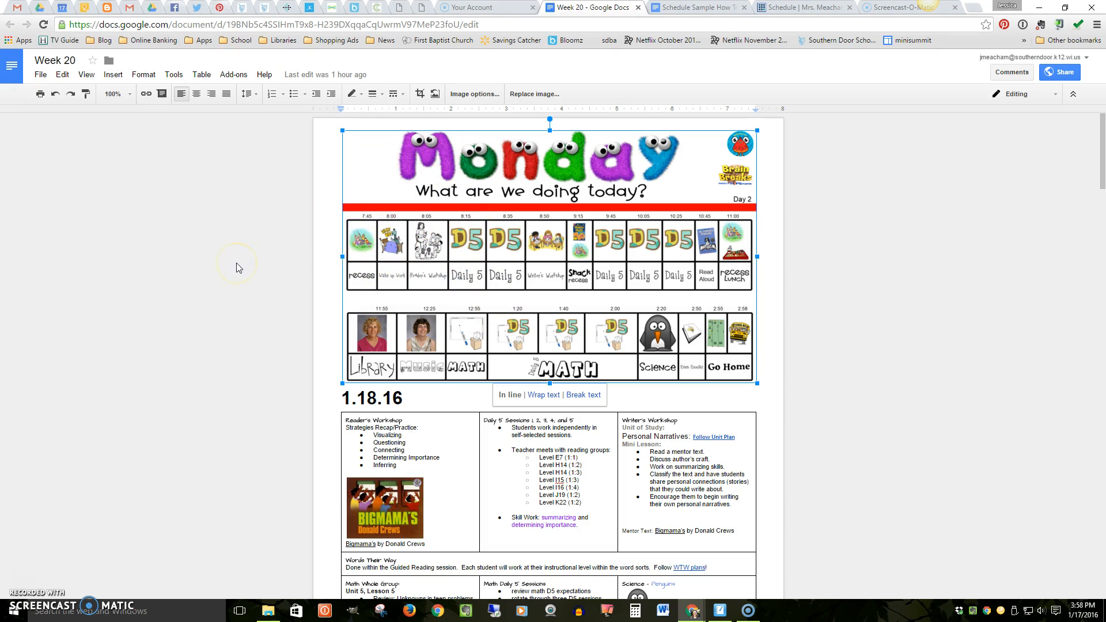
scroll(252, 258, down, 1)
scroll(252, 258, down, 17)
scroll(252, 258, down, 13)
scroll(251, 257, down, 13)
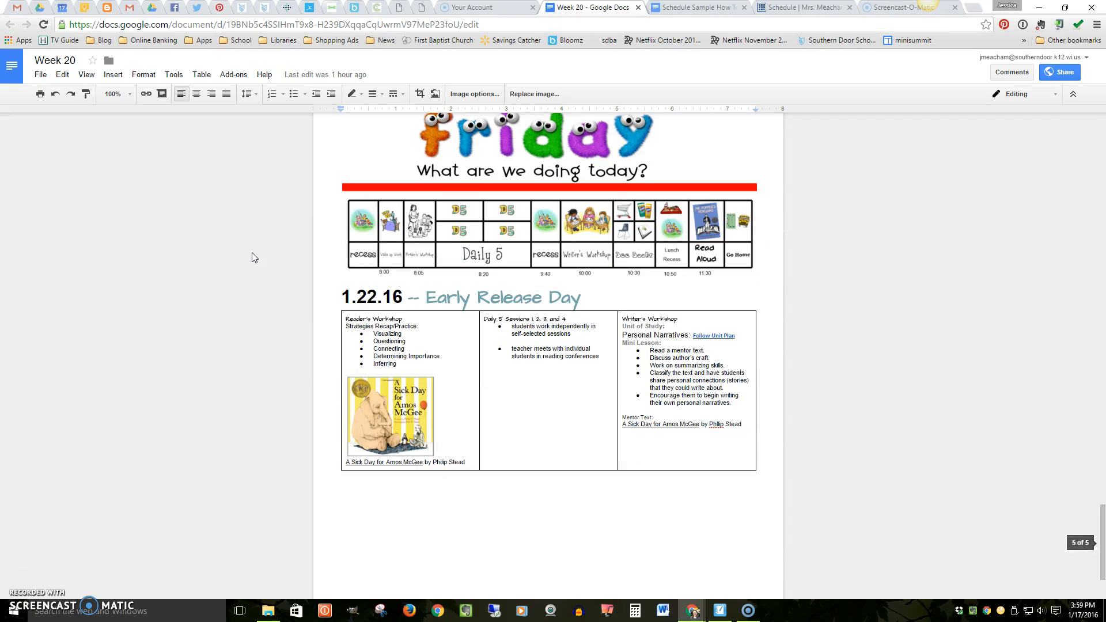
scroll(252, 258, up, 20)
scroll(246, 269, up, 20)
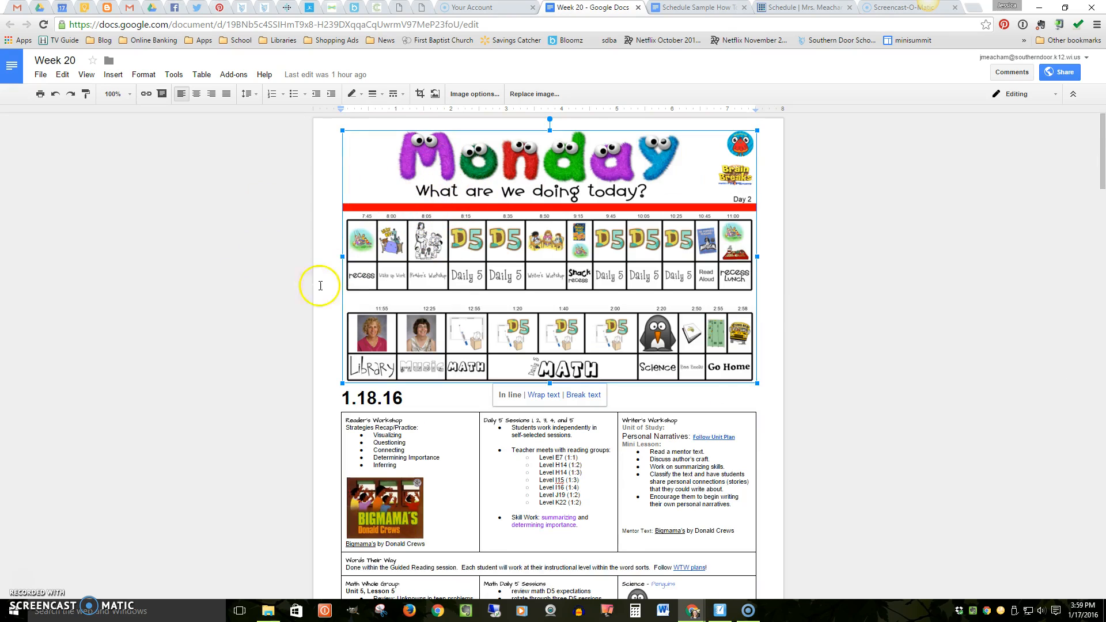
click(332, 397)
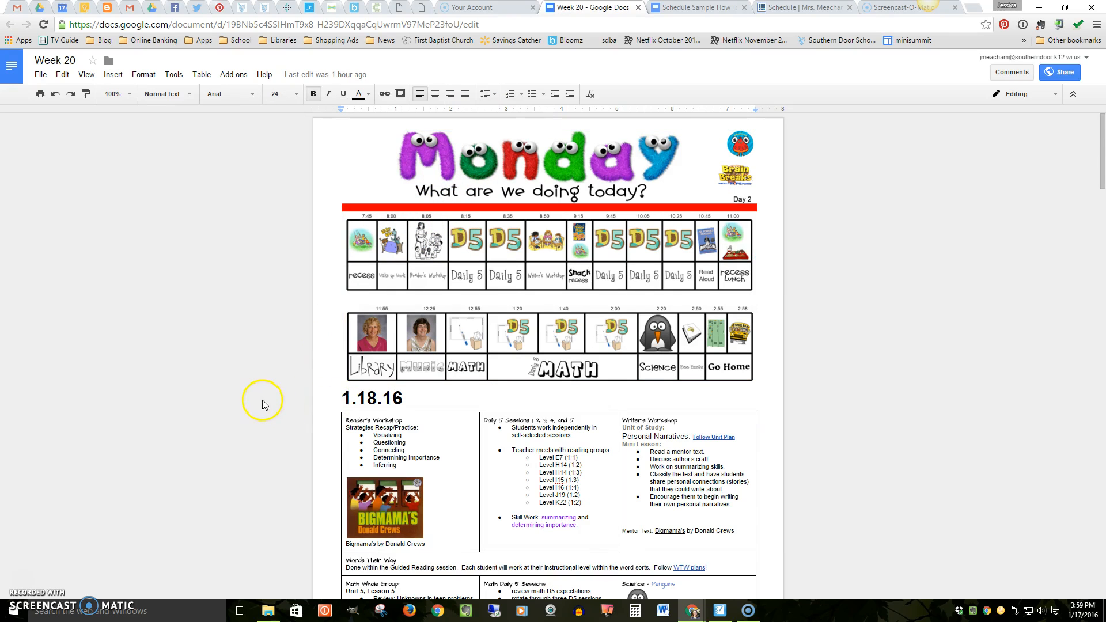
scroll(262, 403, down, 3)
click(452, 257)
scroll(450, 453, down, 12)
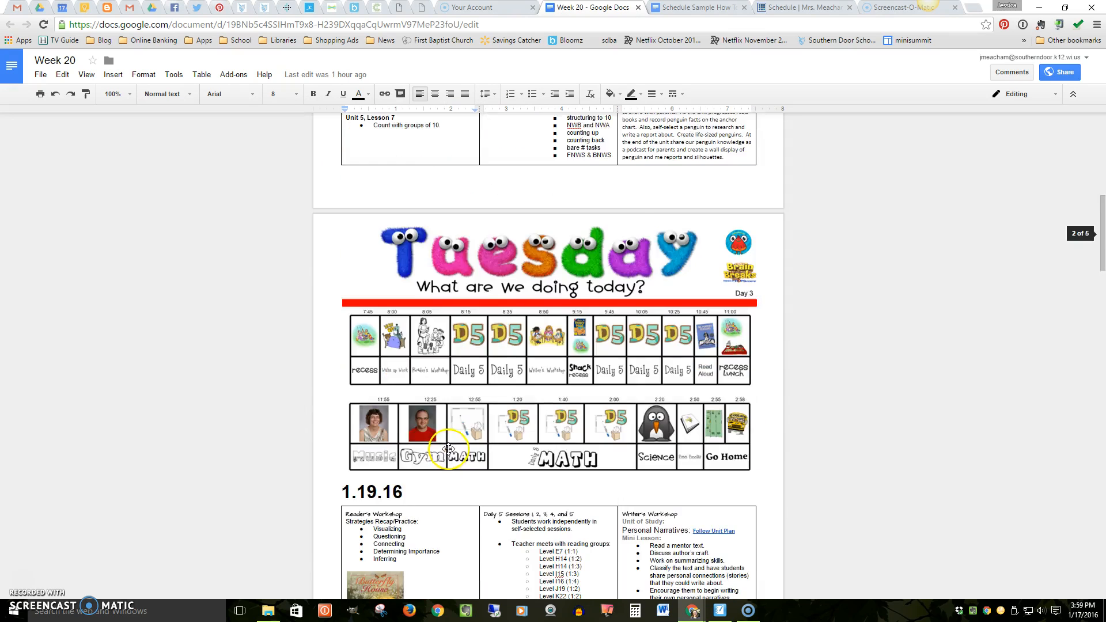
scroll(448, 449, up, 15)
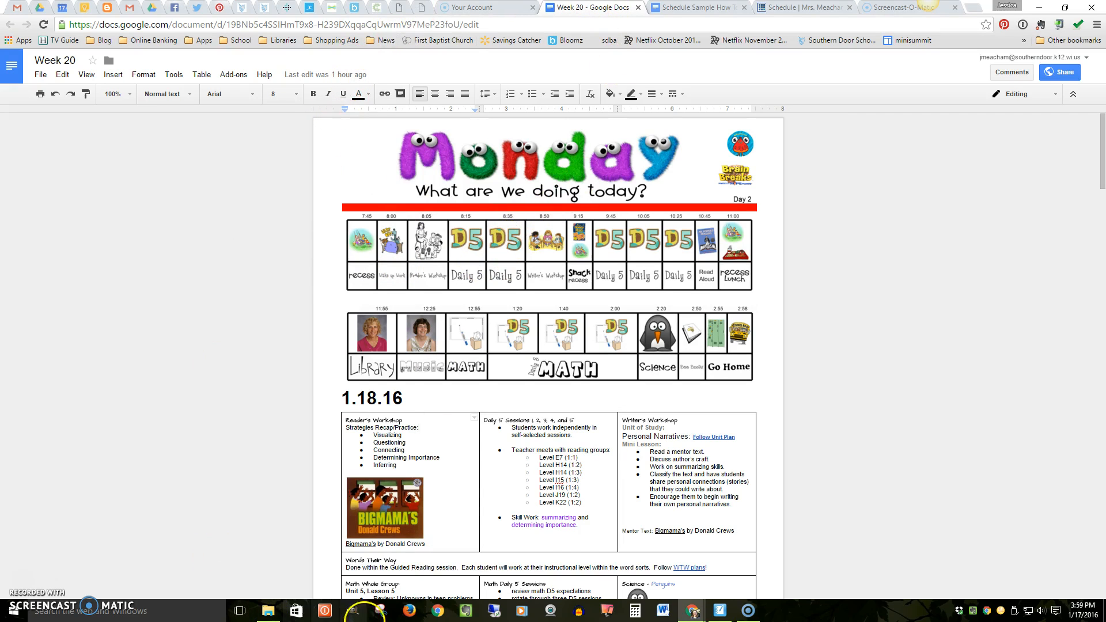
Switch to the week 20 file in SMART Notebook and review the daily schedule pages through Friday, returning to Monday.
click(720, 614)
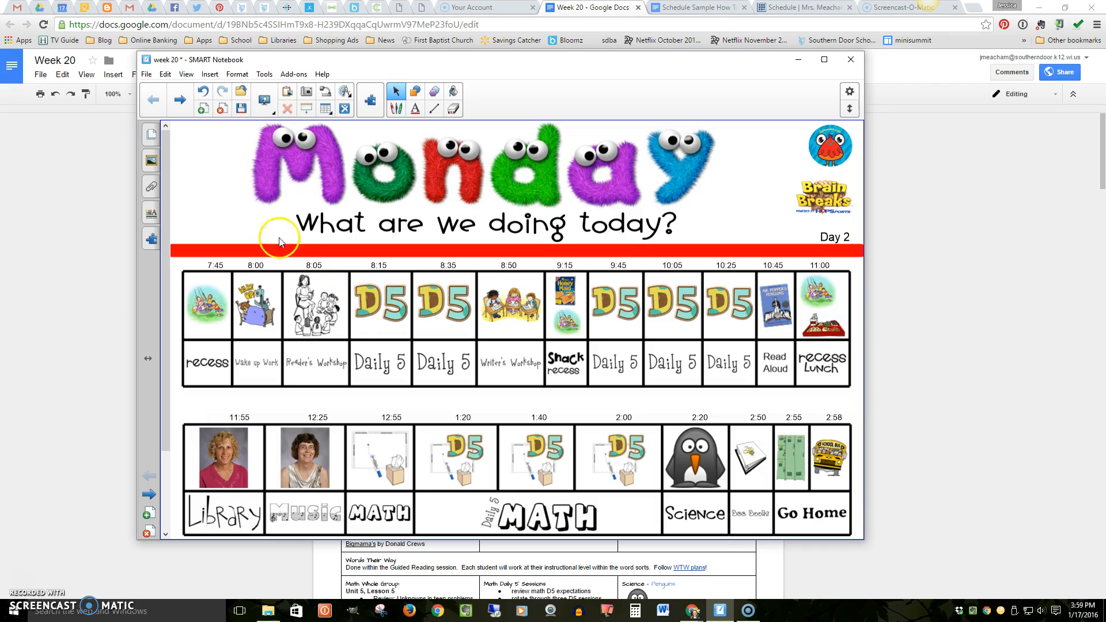
click(180, 100)
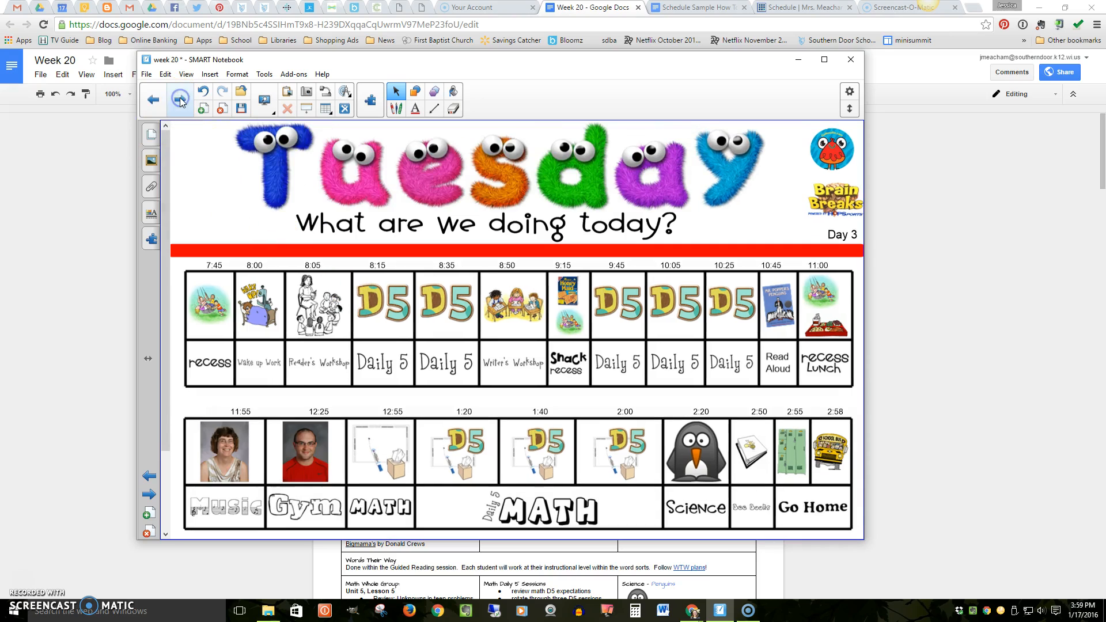
click(181, 100)
click(181, 100)
click(180, 100)
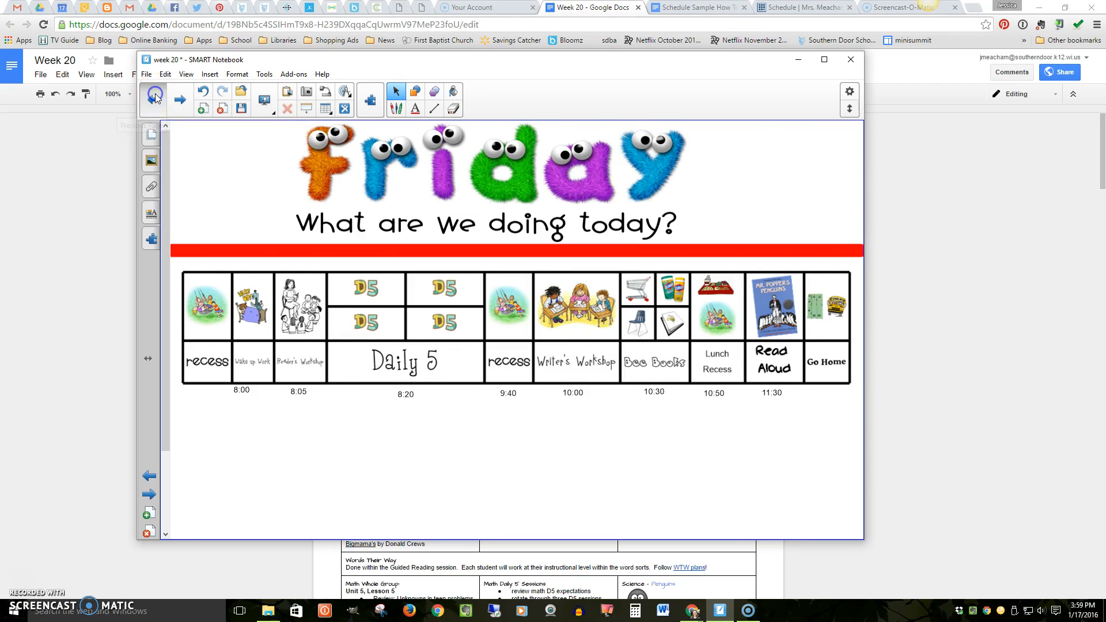
click(154, 99)
click(155, 99)
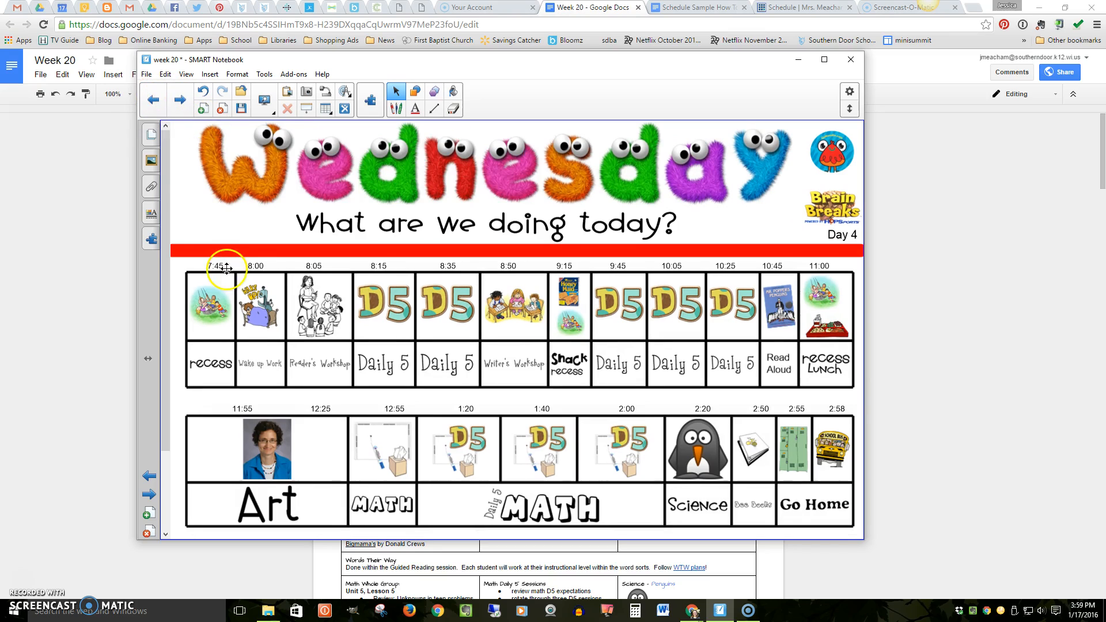
click(155, 100)
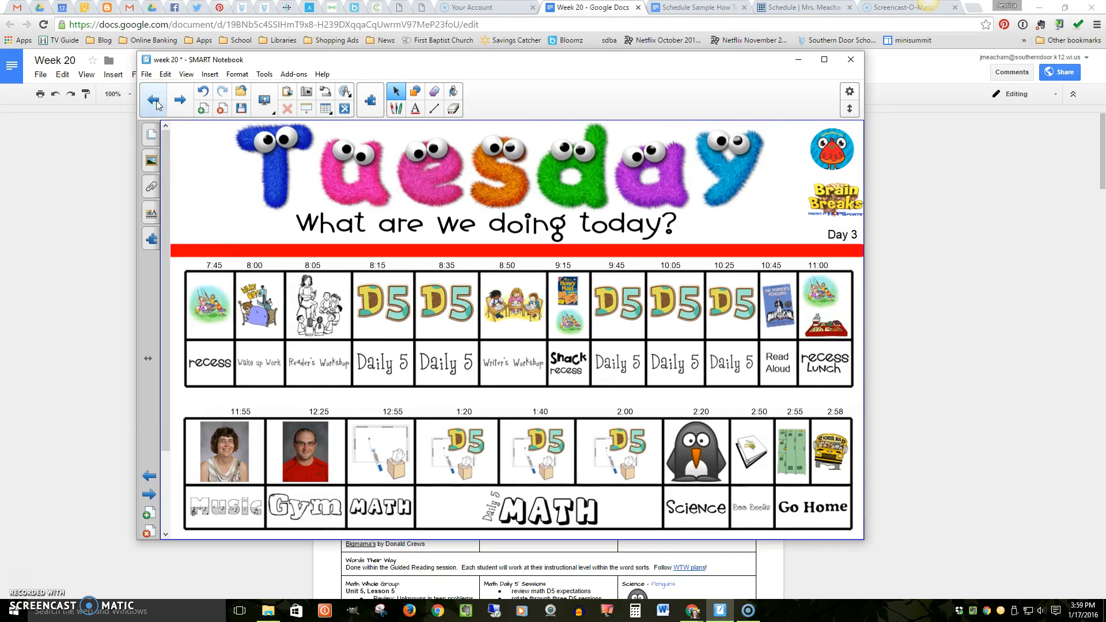
click(156, 101)
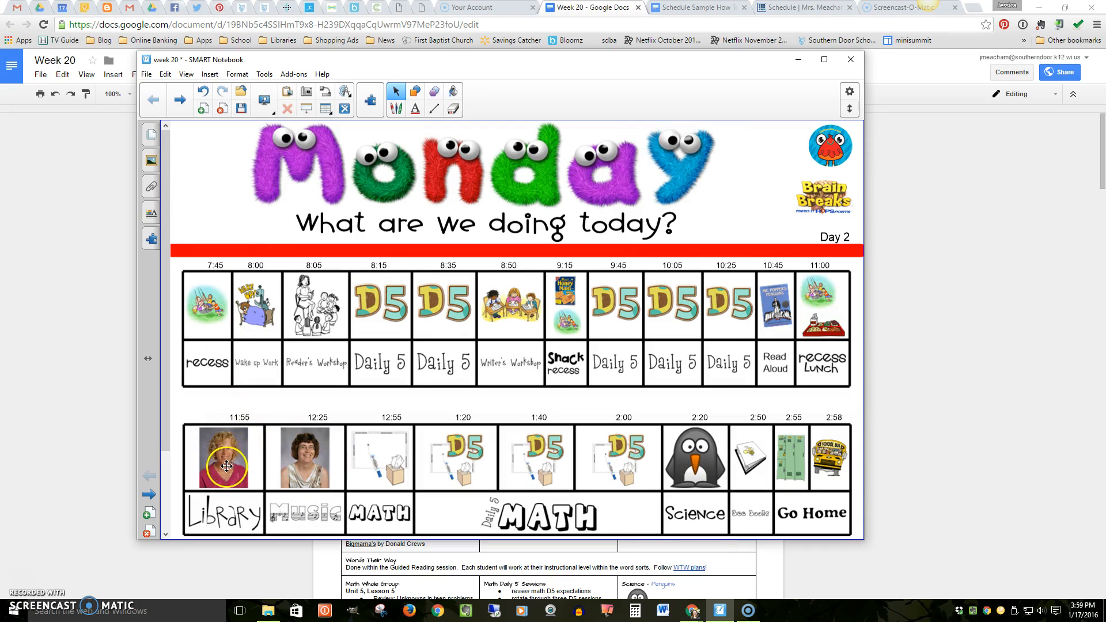
Move the library teacher's photo and the Library title out of Monday's 11:55 slot and delete both.
drag(227, 465, 217, 171)
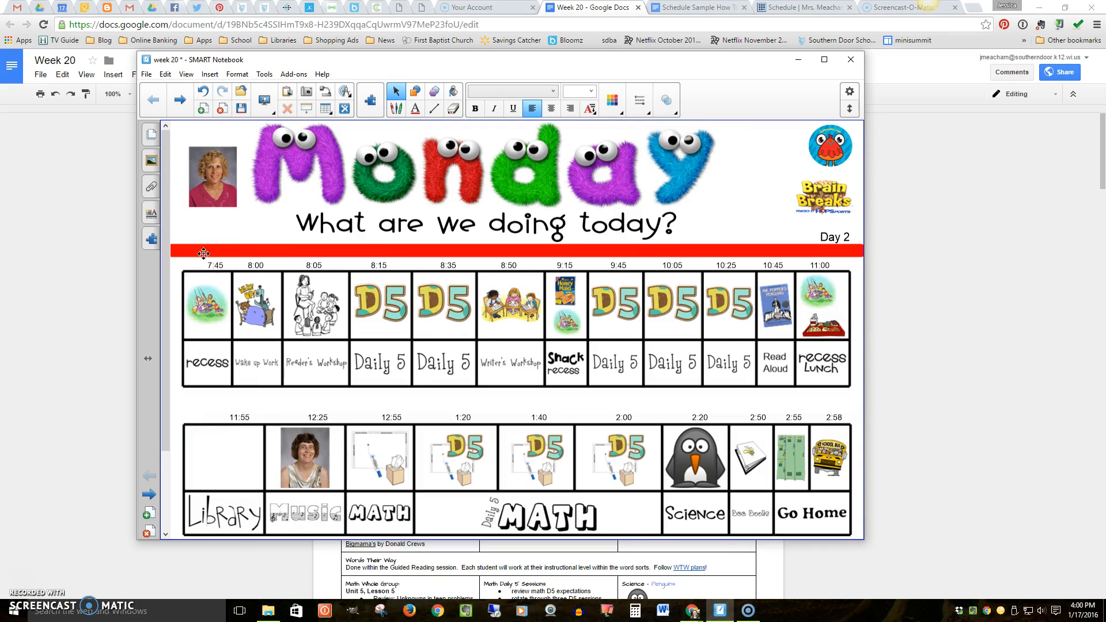
mouse_move(224, 514)
mouse_down()
mouse_move(245, 273)
mouse_move(229, 182)
mouse_up()
mouse_move(181, 130)
mouse_down()
mouse_move(228, 173)
mouse_move(246, 221)
mouse_up()
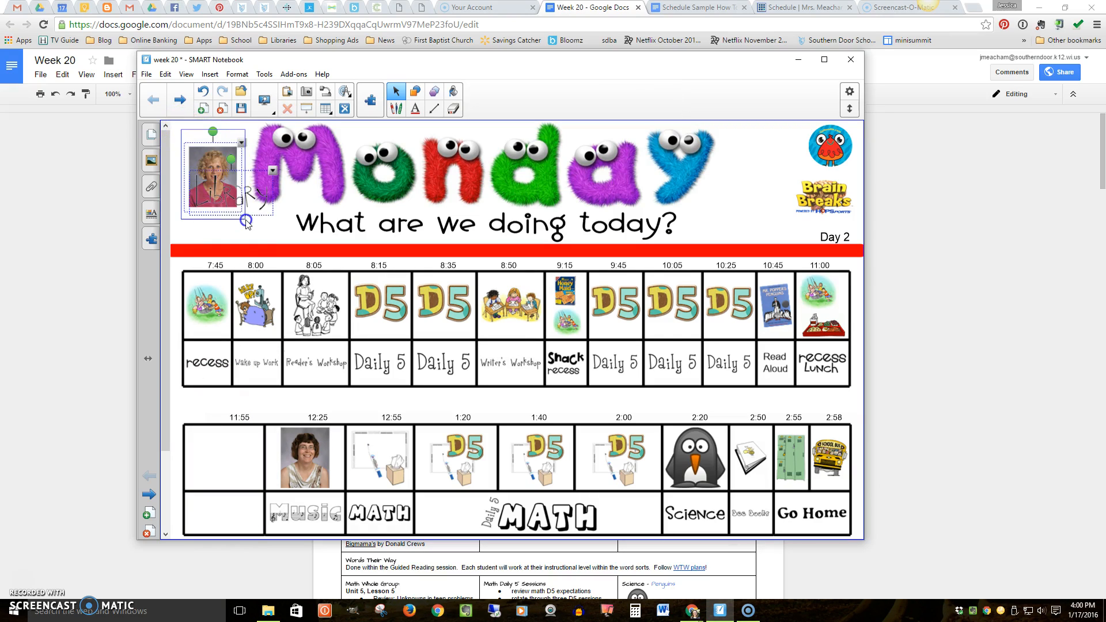
key(Delete)
Start inserting a picture and browse to the wake.up.work.IMAGES folder under Classroom Files in Google Drive.
click(196, 68)
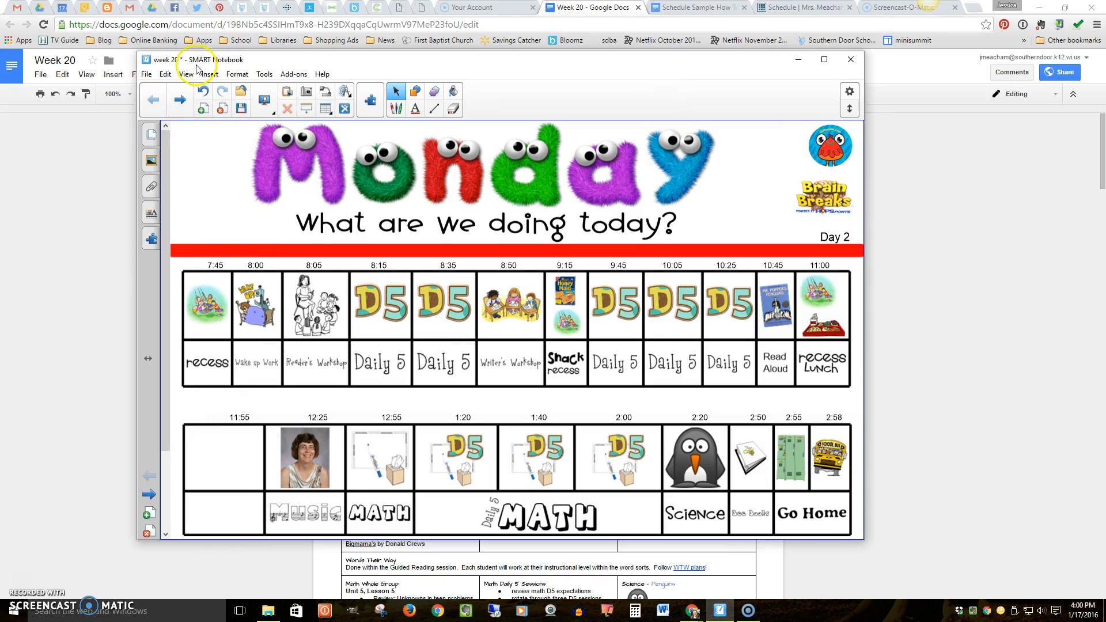
click(209, 74)
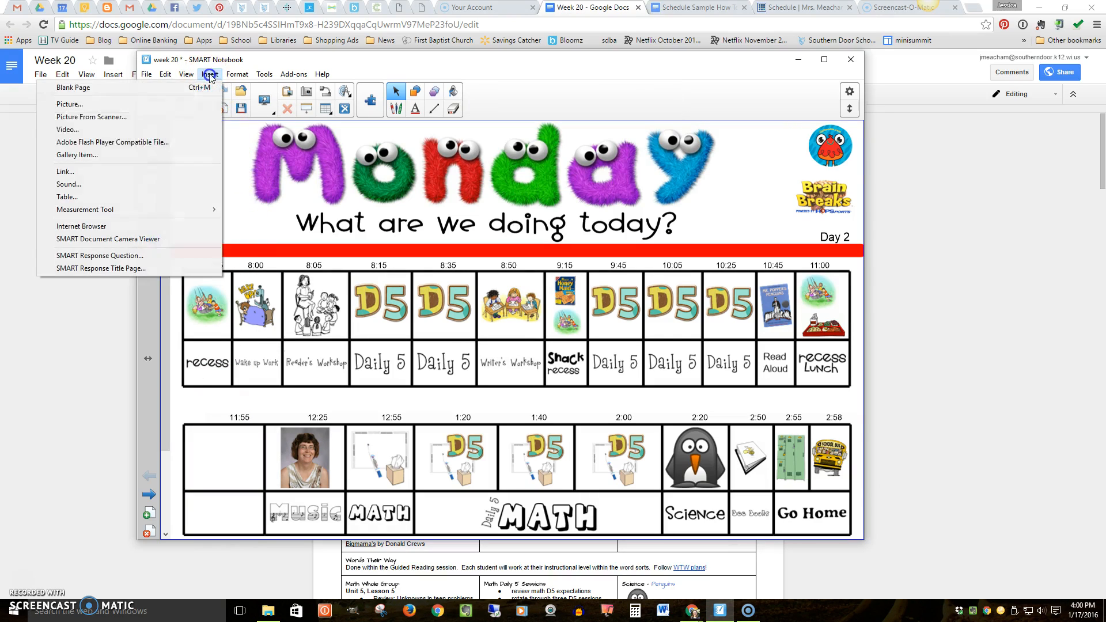
click(92, 105)
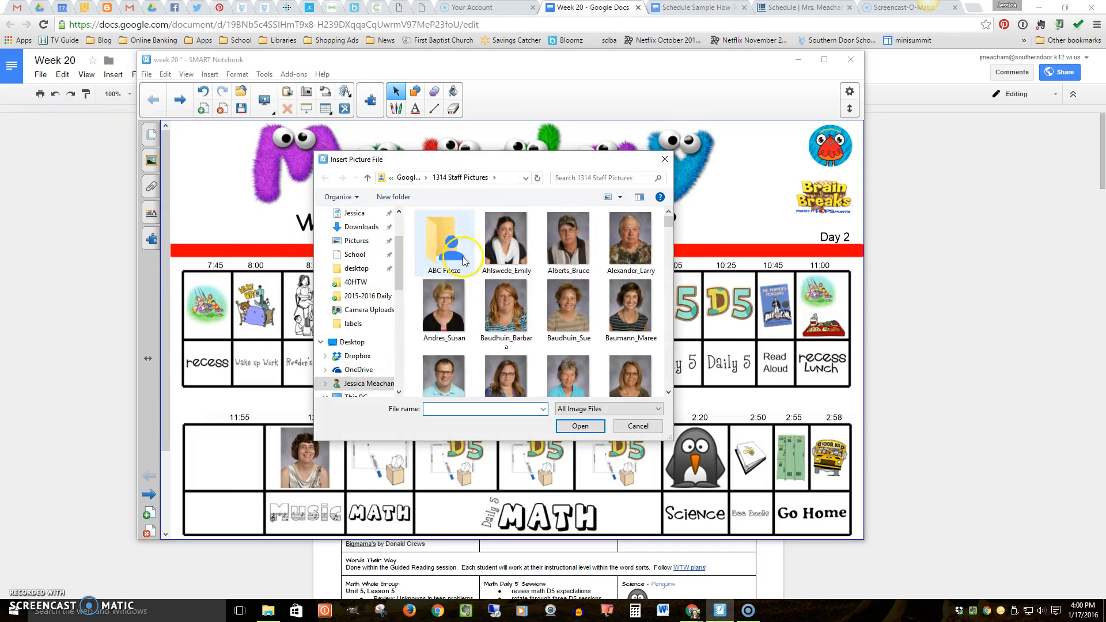
click(405, 177)
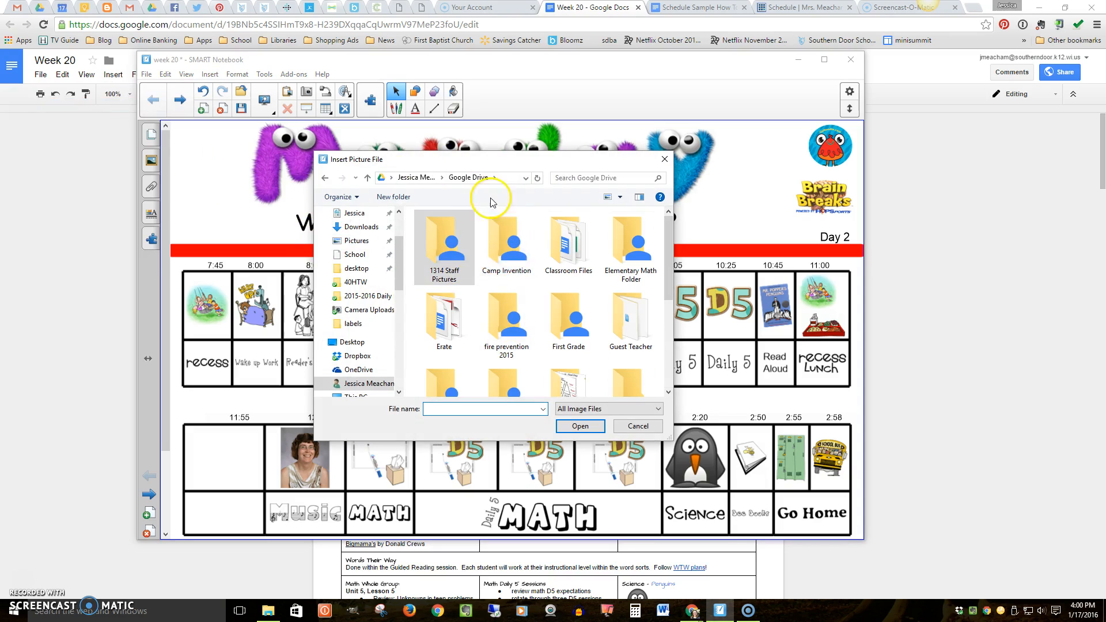
click(424, 177)
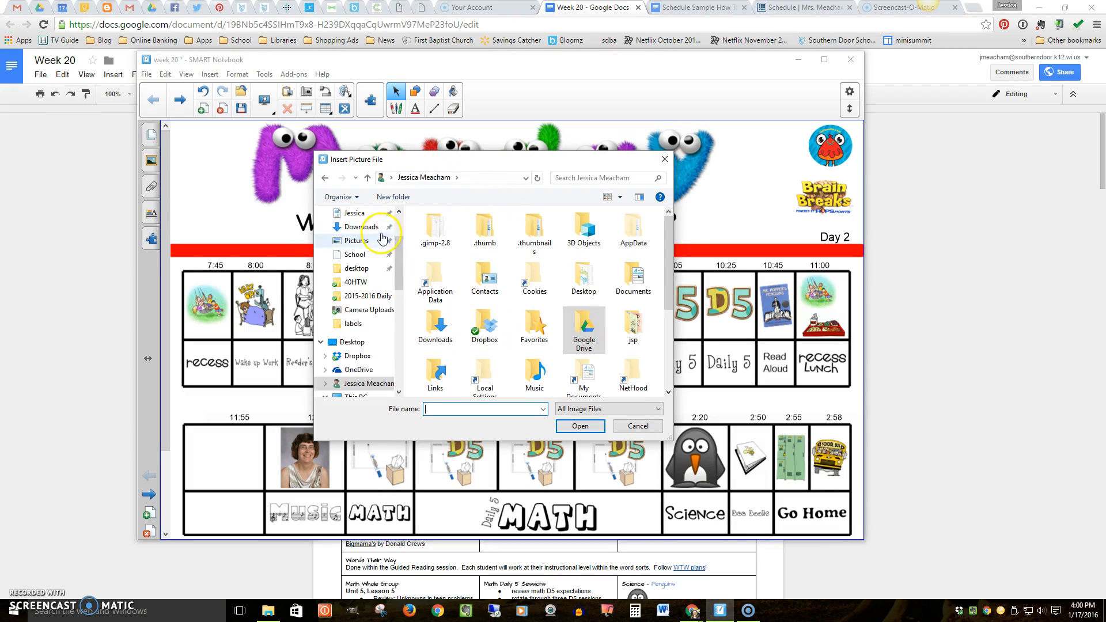
scroll(381, 236, up, 2)
click(356, 246)
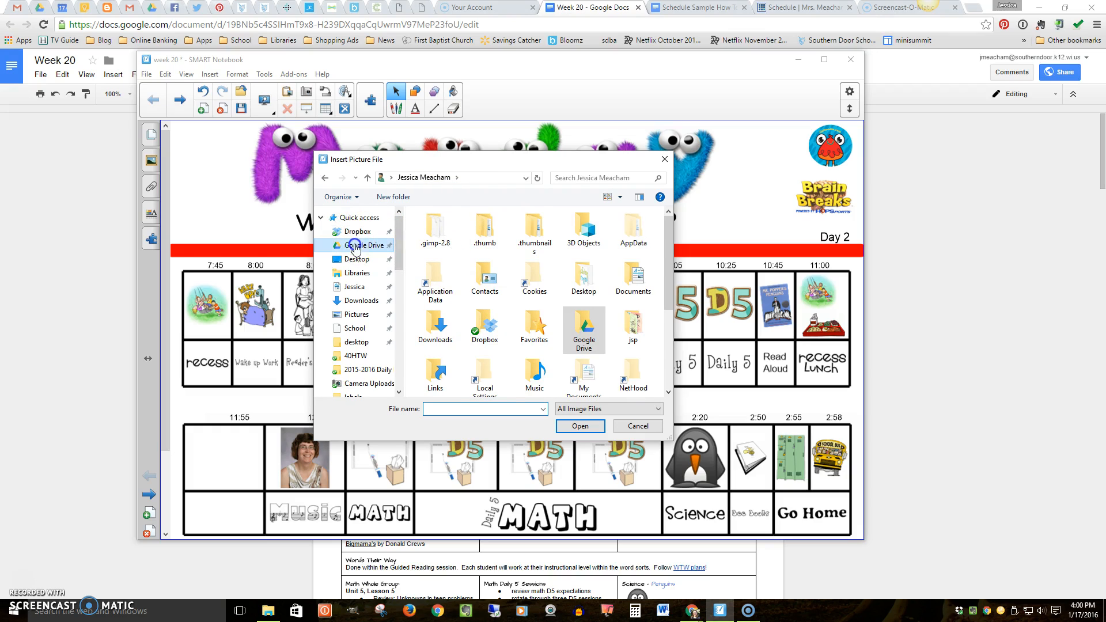
click(461, 270)
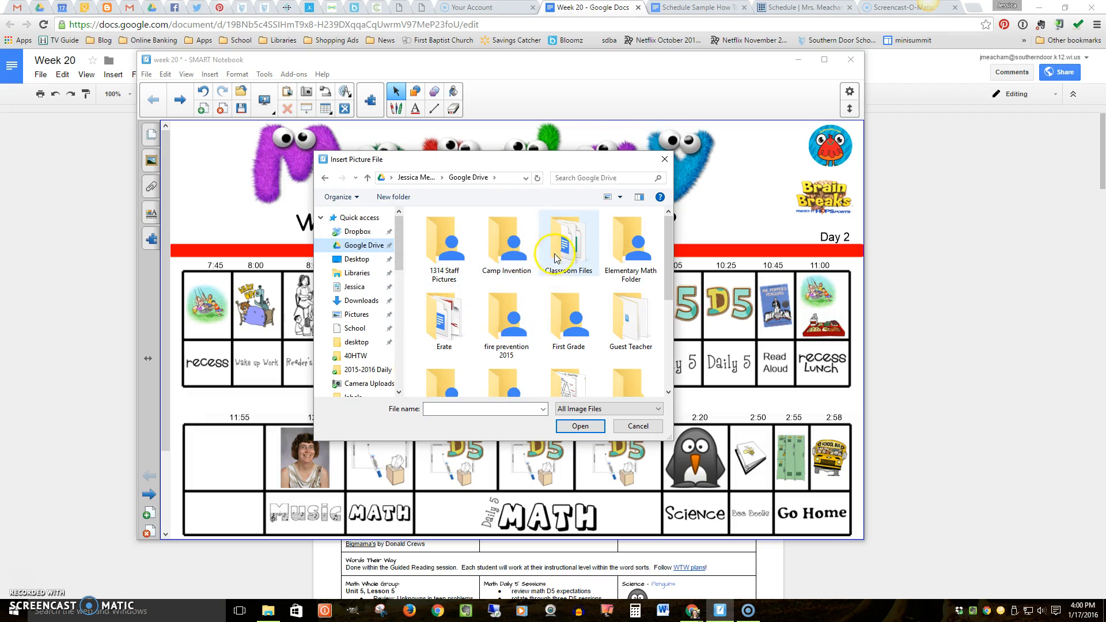
double_click(554, 257)
click(455, 255)
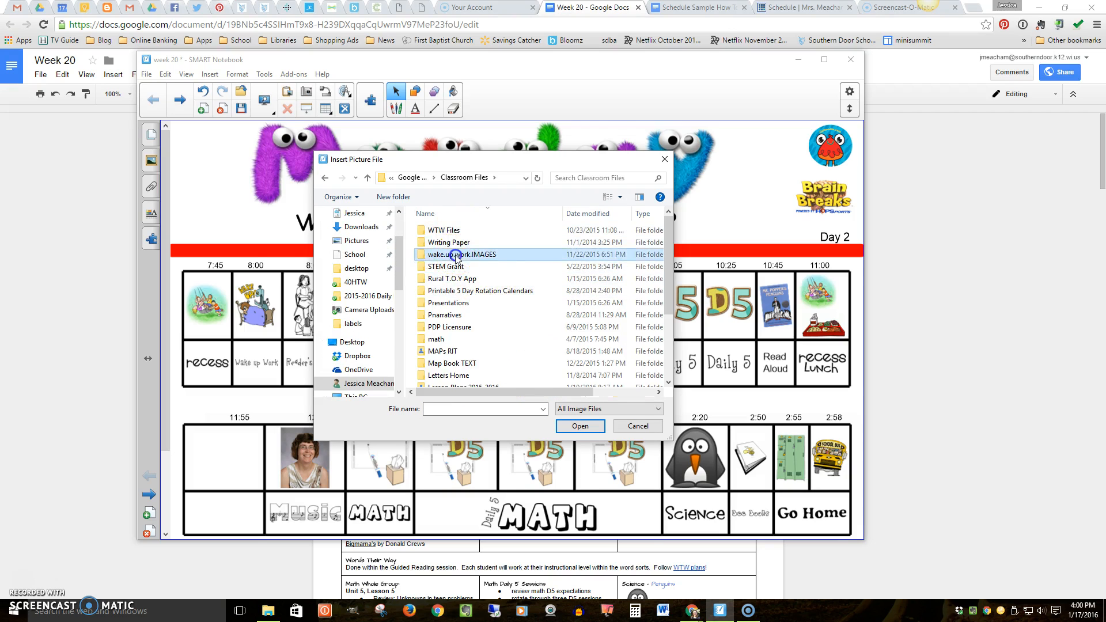
double_click(455, 255)
Insert the computer teacher's photo together with the title.COMPUTERS image onto the Monday page.
click(510, 320)
scroll(512, 324, down, 3)
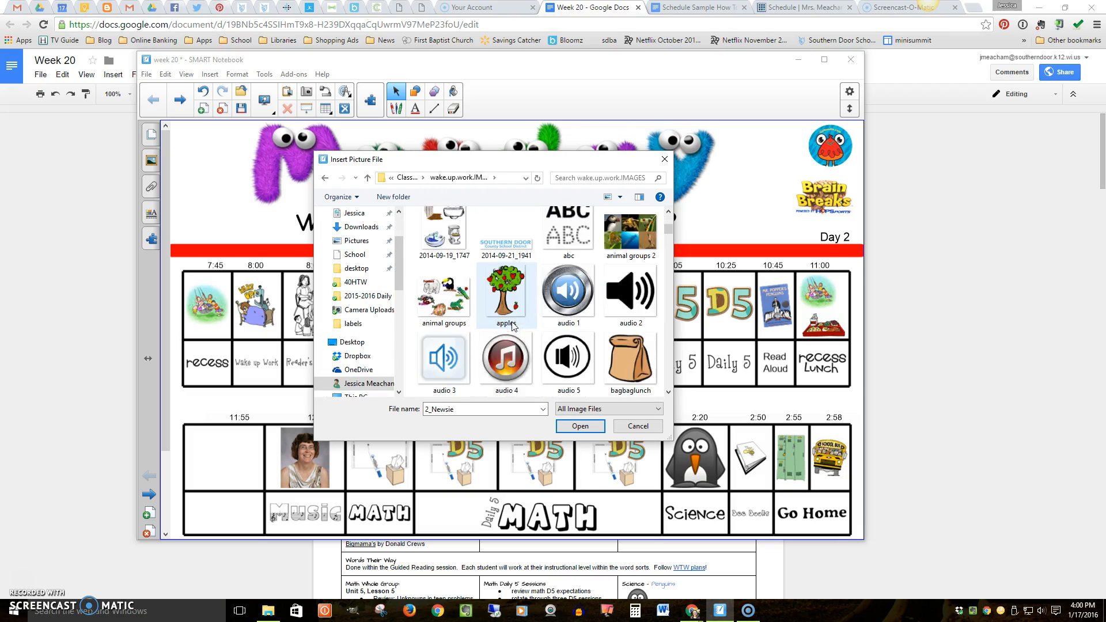
scroll(513, 324, down, 3)
click(451, 275)
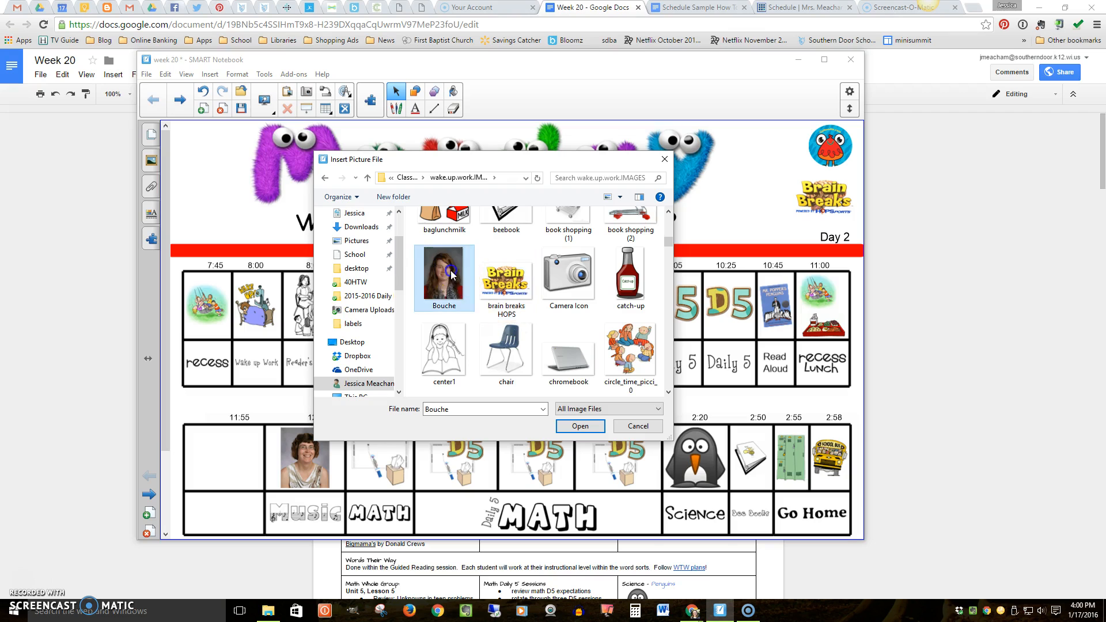
scroll(516, 327, down, 10)
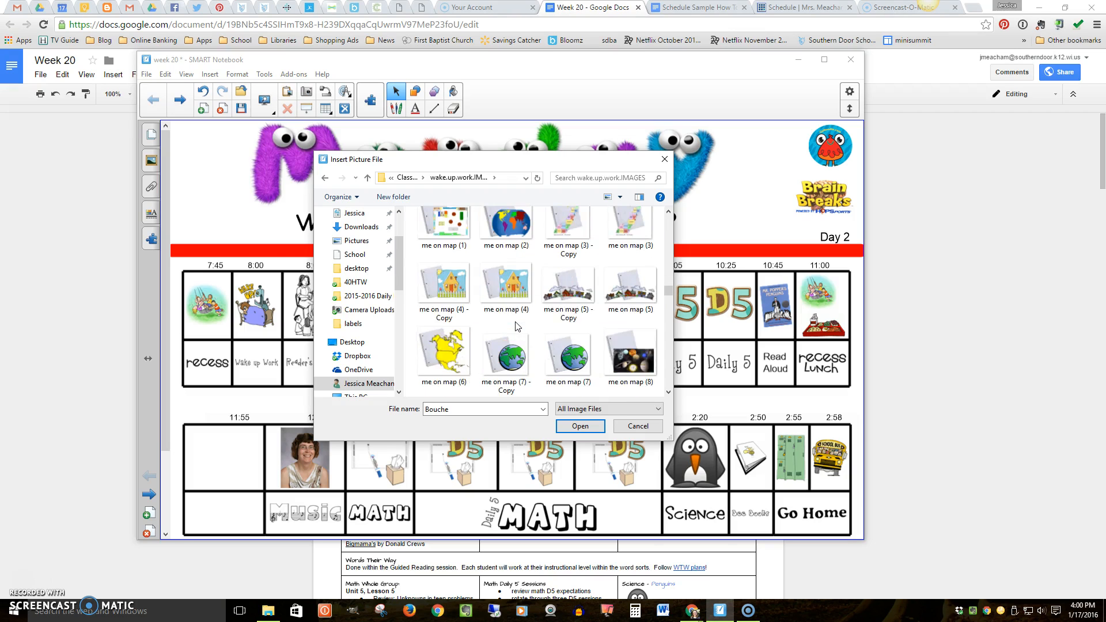
scroll(517, 327, down, 3)
click(476, 284)
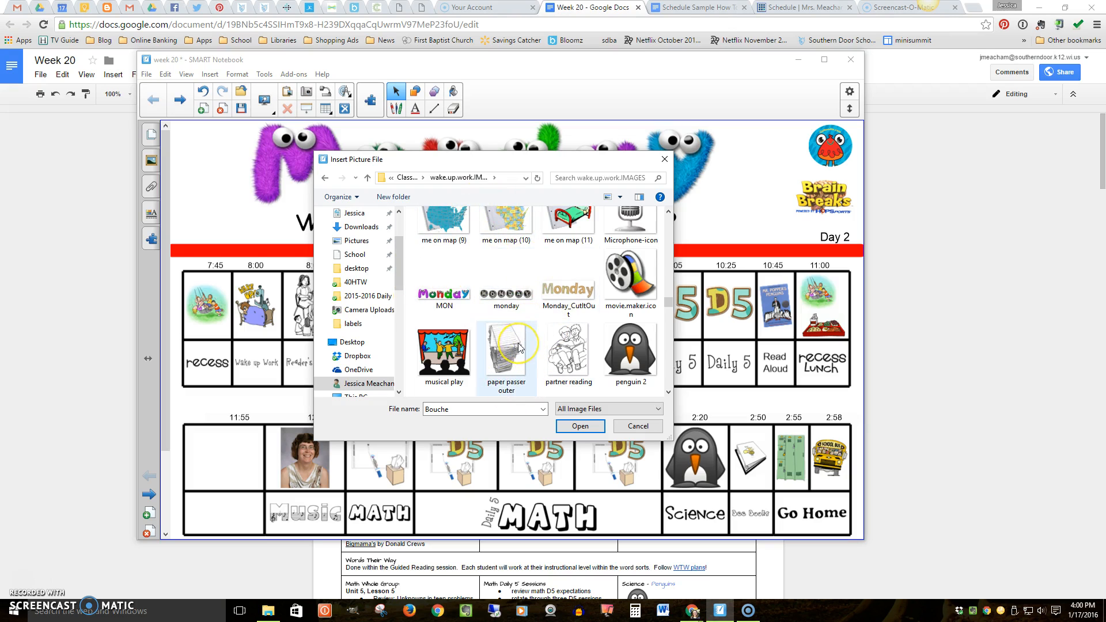
scroll(517, 345, down, 5)
scroll(517, 343, down, 5)
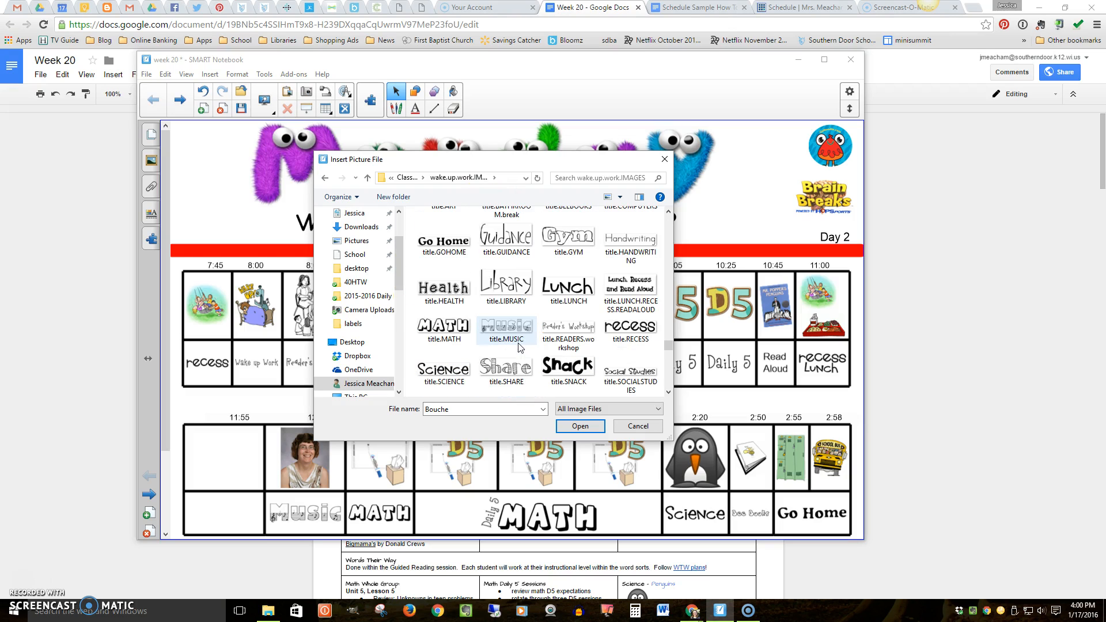
click(553, 283)
scroll(553, 282, up, 1)
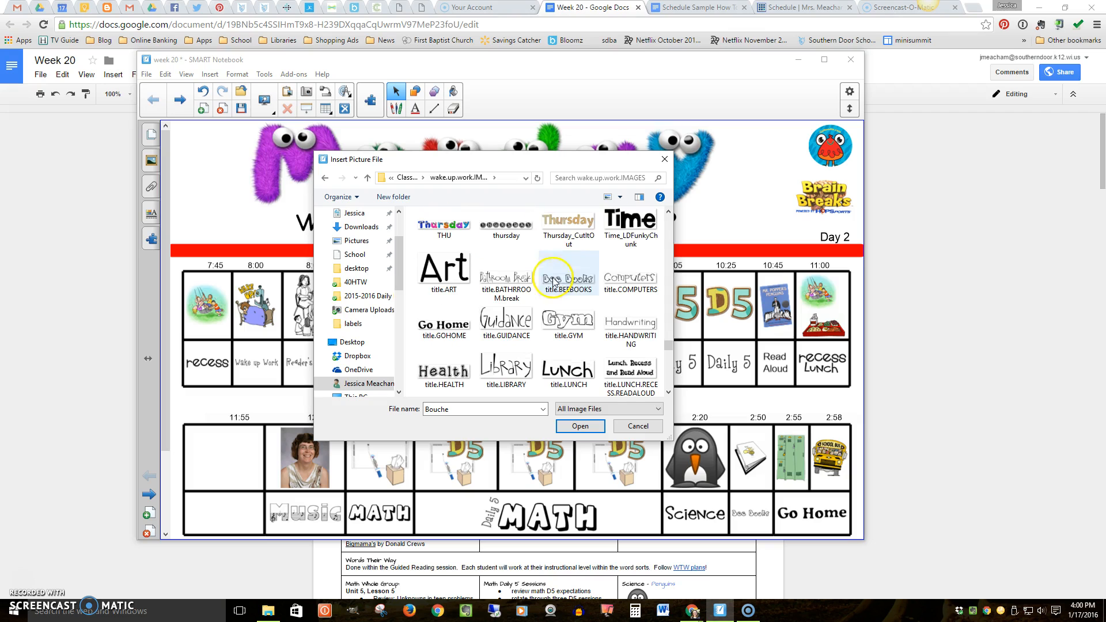
ctrl+click(615, 275)
click(586, 428)
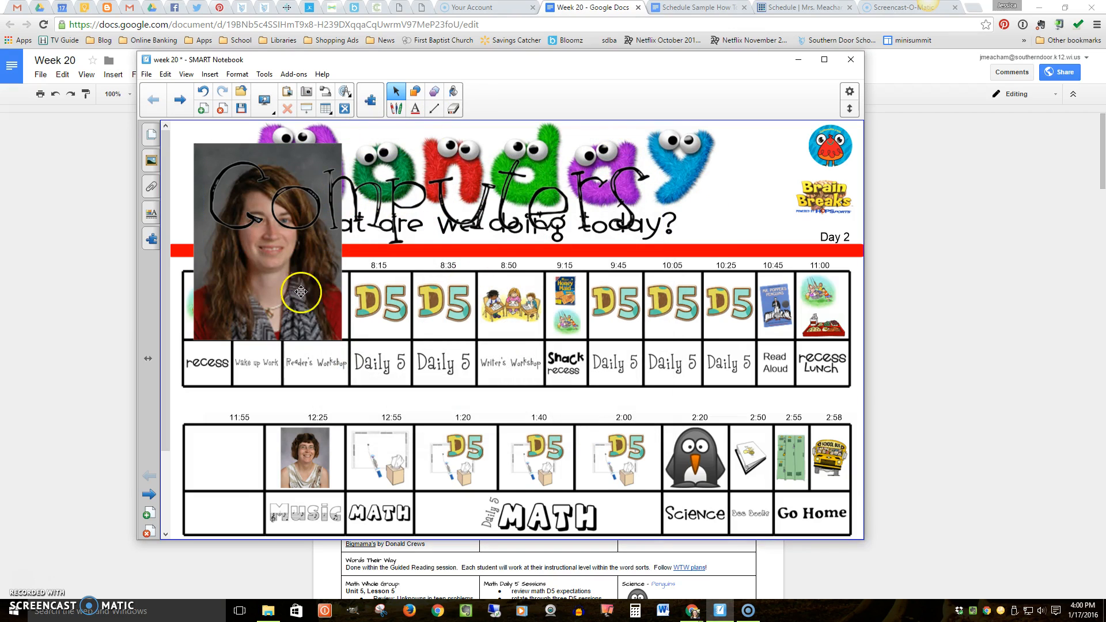
Shrink the inserted photo and the Computers title and place them in Monday's empty 11:55 picture and label cells.
drag(303, 278, 246, 452)
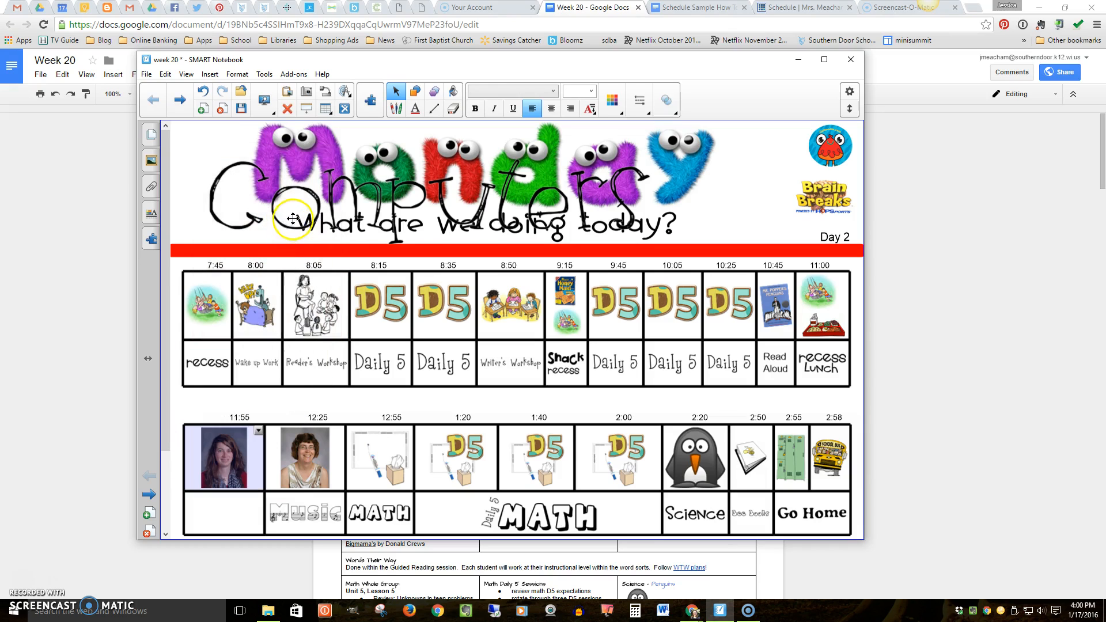
drag(280, 229, 239, 511)
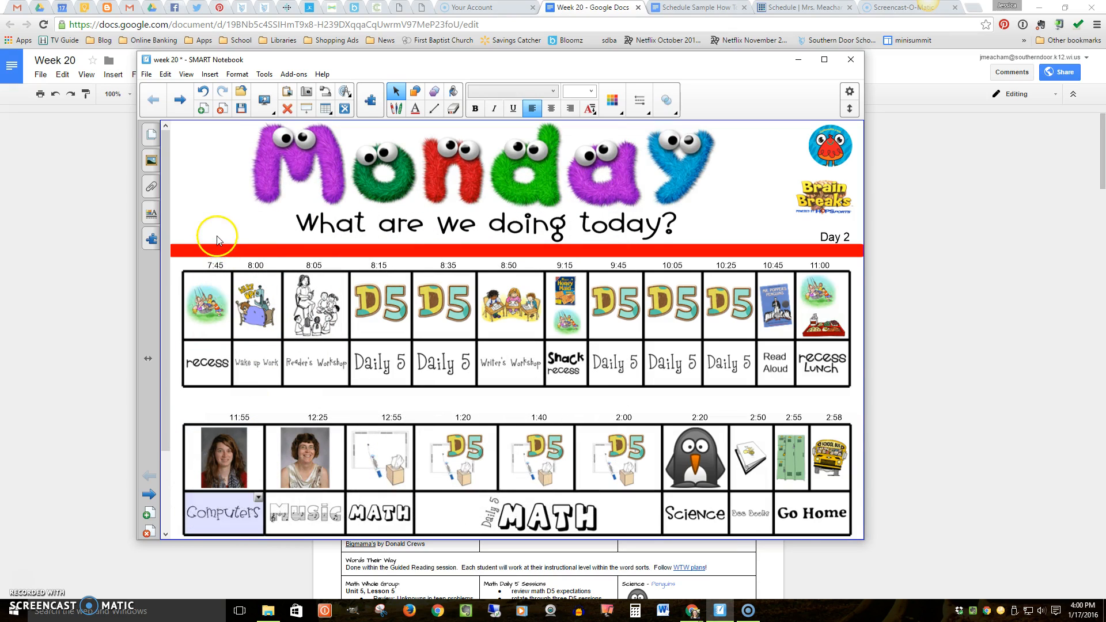
click(217, 185)
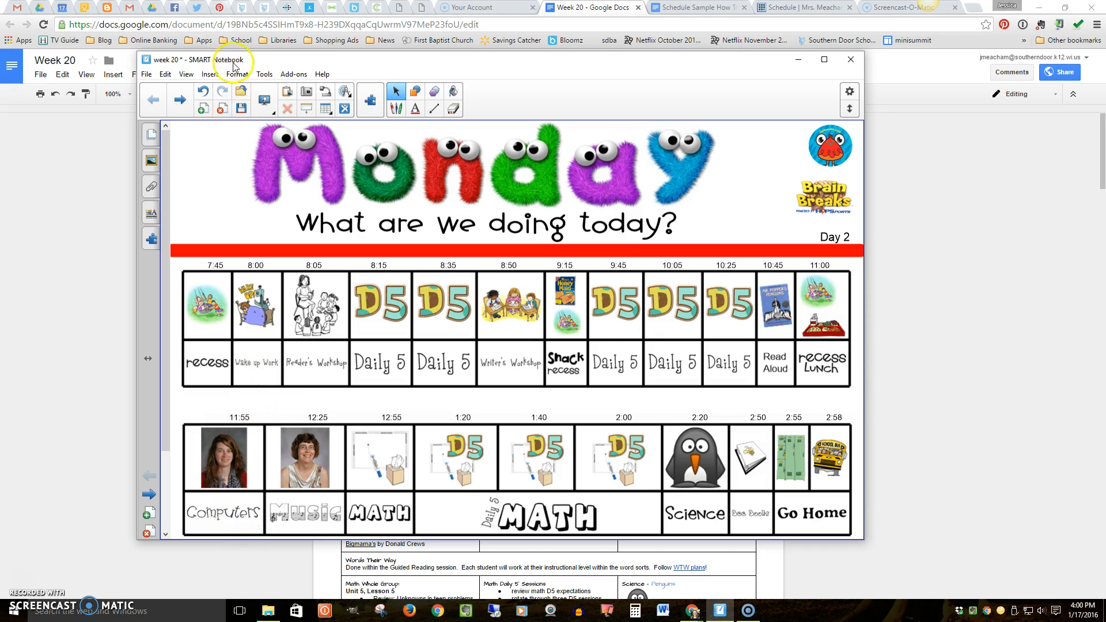
Undo the swap to Computers, back through the insertions, deletion and moves, to bring back Monday's original Library slot.
click(204, 92)
click(205, 92)
click(204, 92)
click(204, 92)
click(204, 92)
click(205, 92)
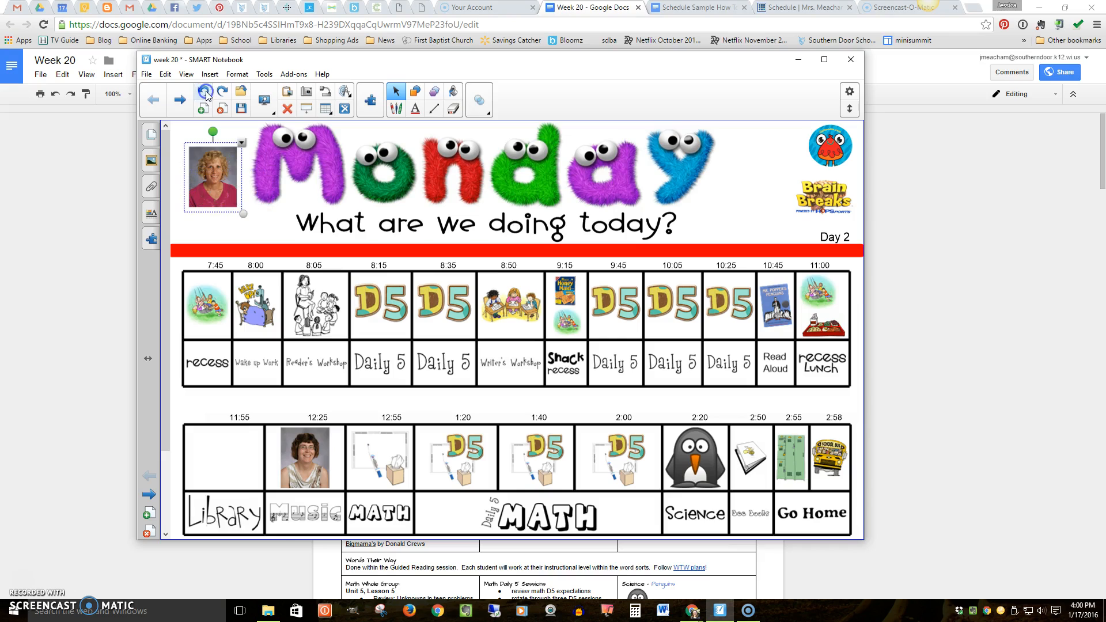
click(204, 92)
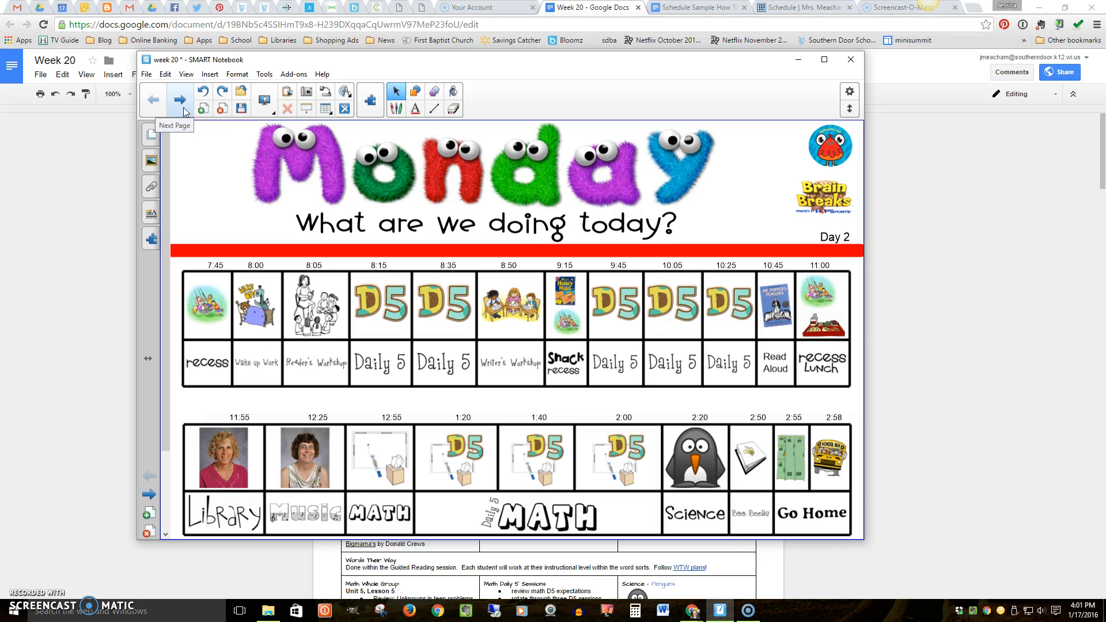
click(202, 176)
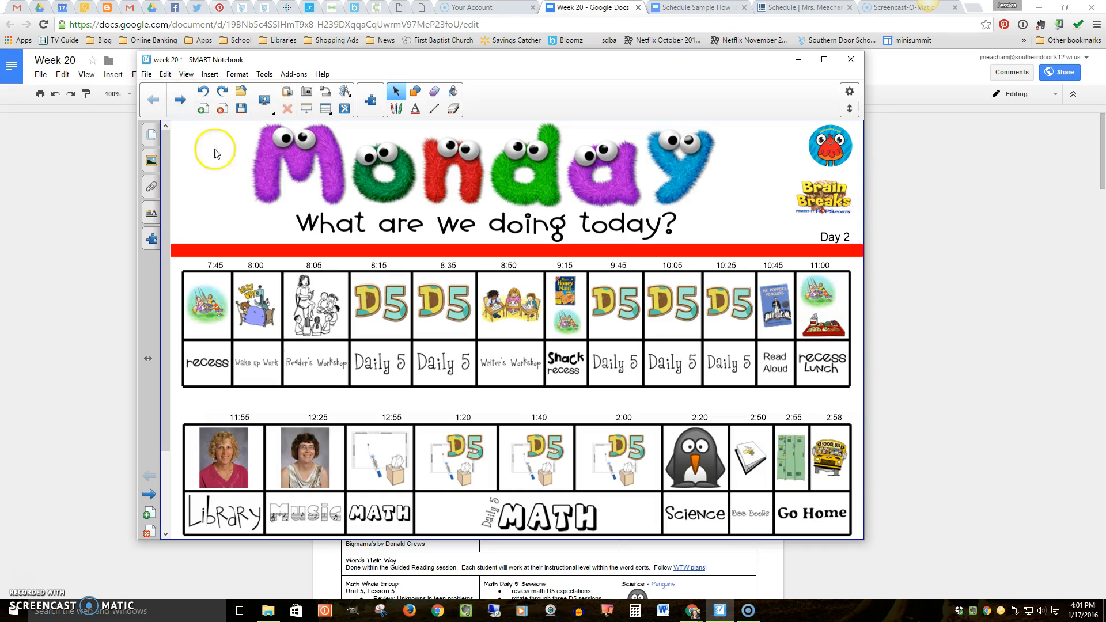
Save the week 20 schedule file and switch back to the Week 20 lesson plans in Google Docs.
click(175, 95)
click(242, 111)
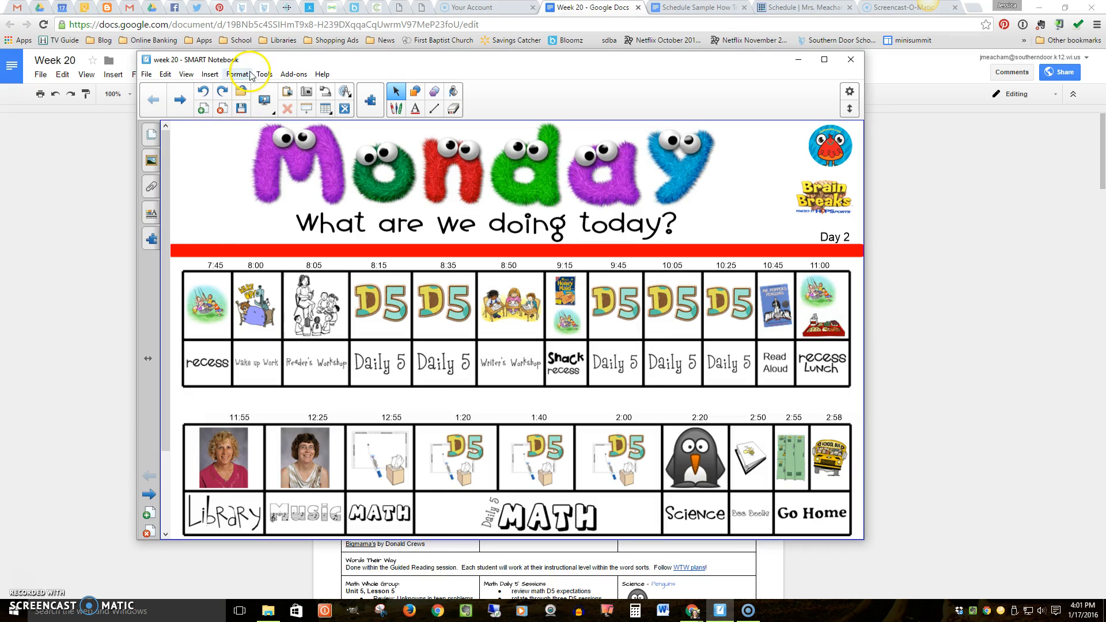
click(72, 165)
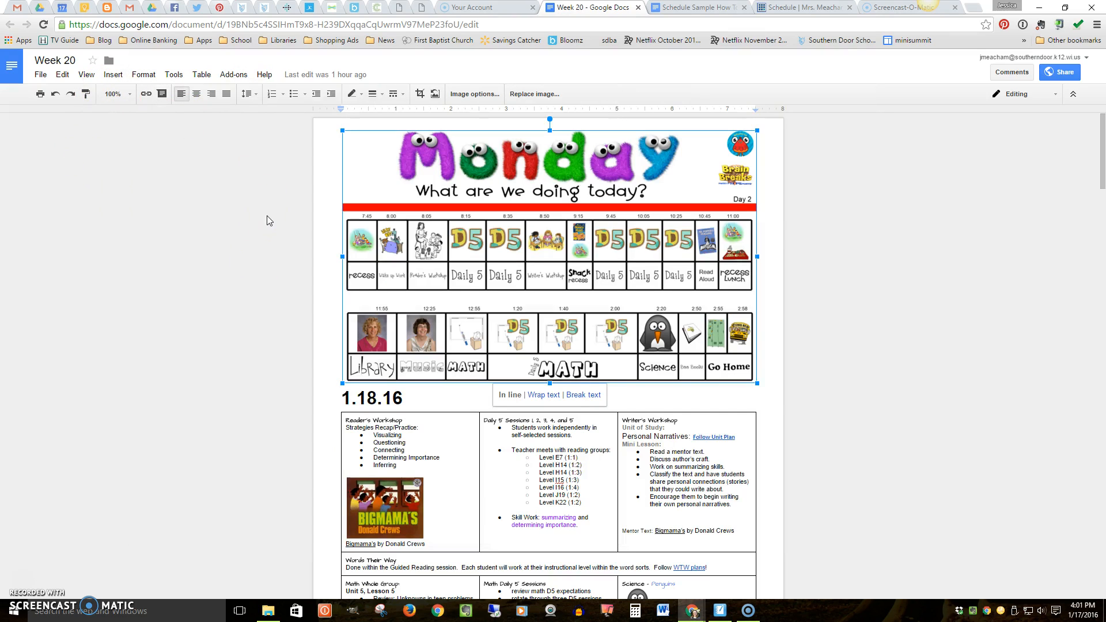
Make a copy of the Week 20 lesson plan document and name it Week 21.
click(42, 75)
click(41, 75)
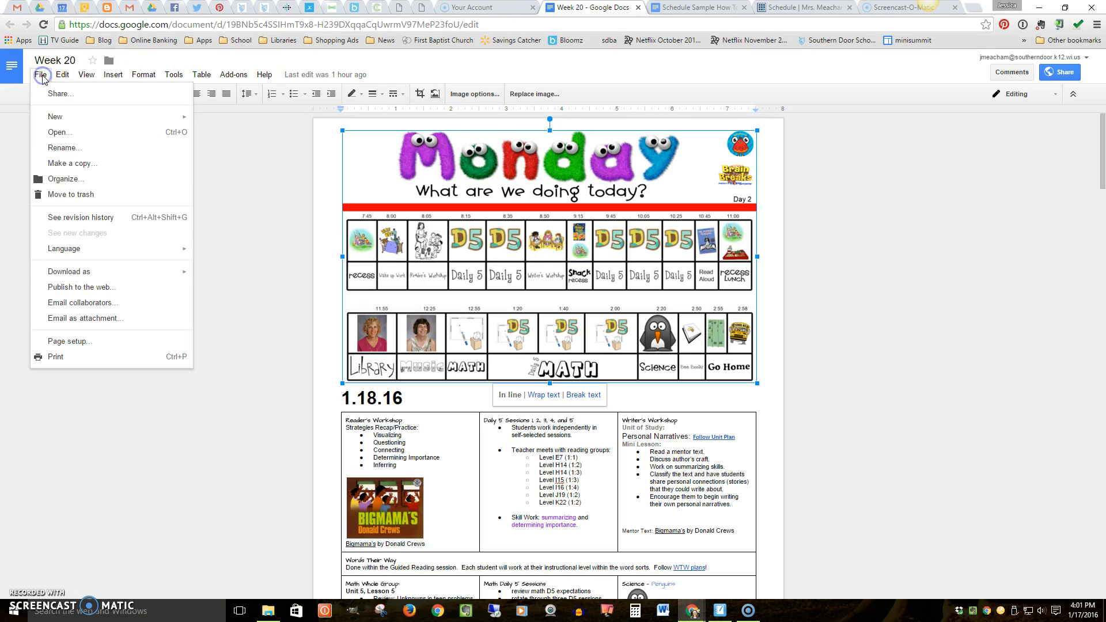
click(69, 164)
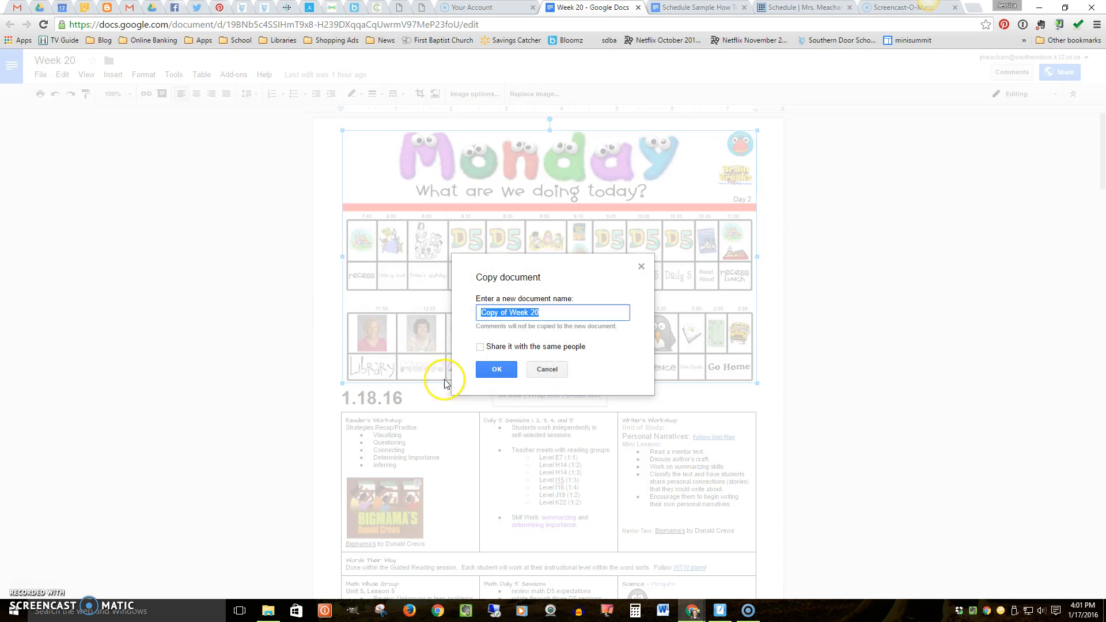
drag(544, 313, 451, 322)
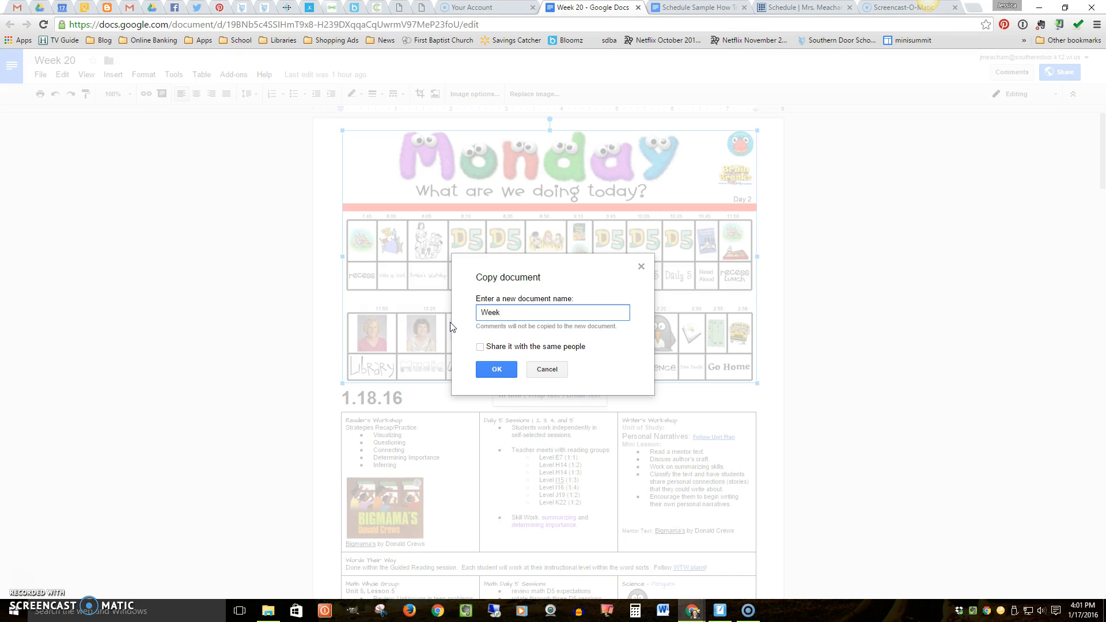
click(495, 369)
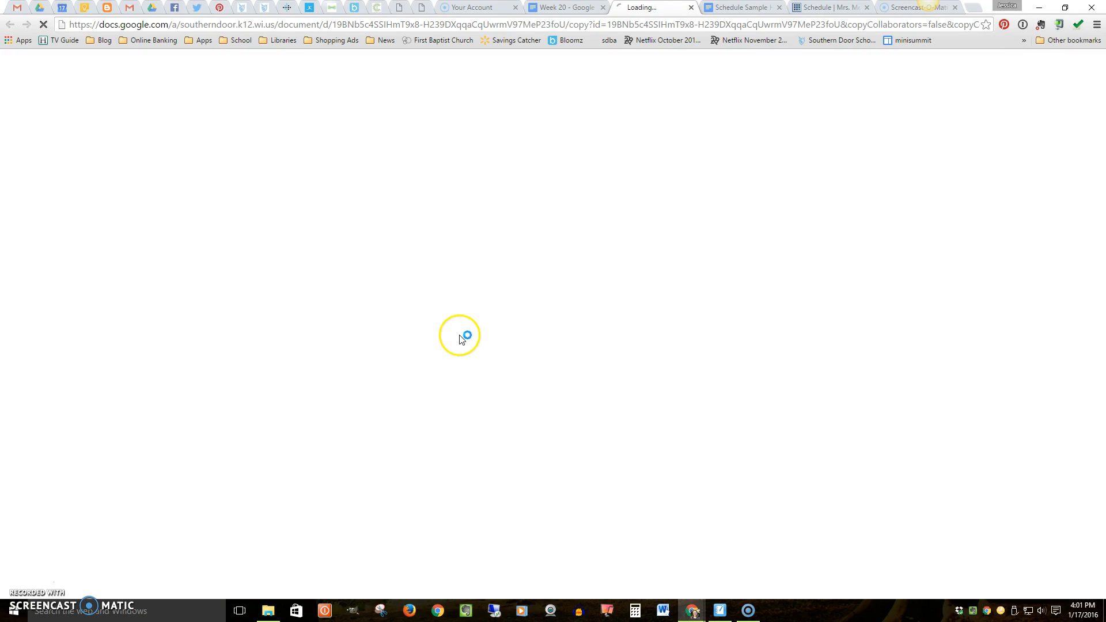
click(295, 127)
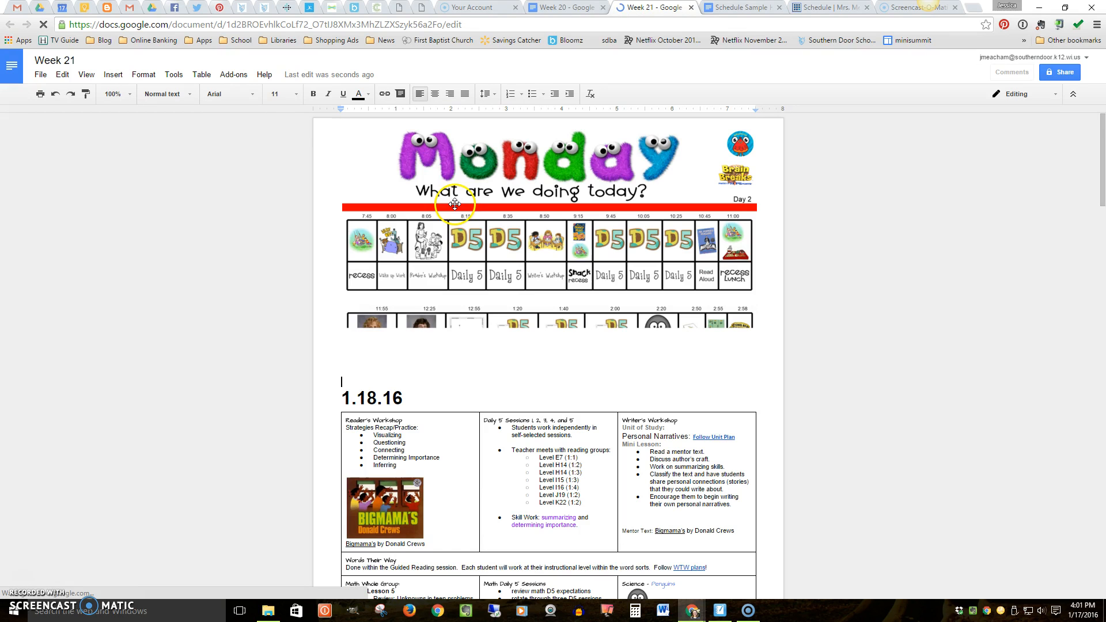
Delete the schedule images above the 1.18.16, 1.19.16 and 1.20.16 headings in the Week 21 document.
click(451, 191)
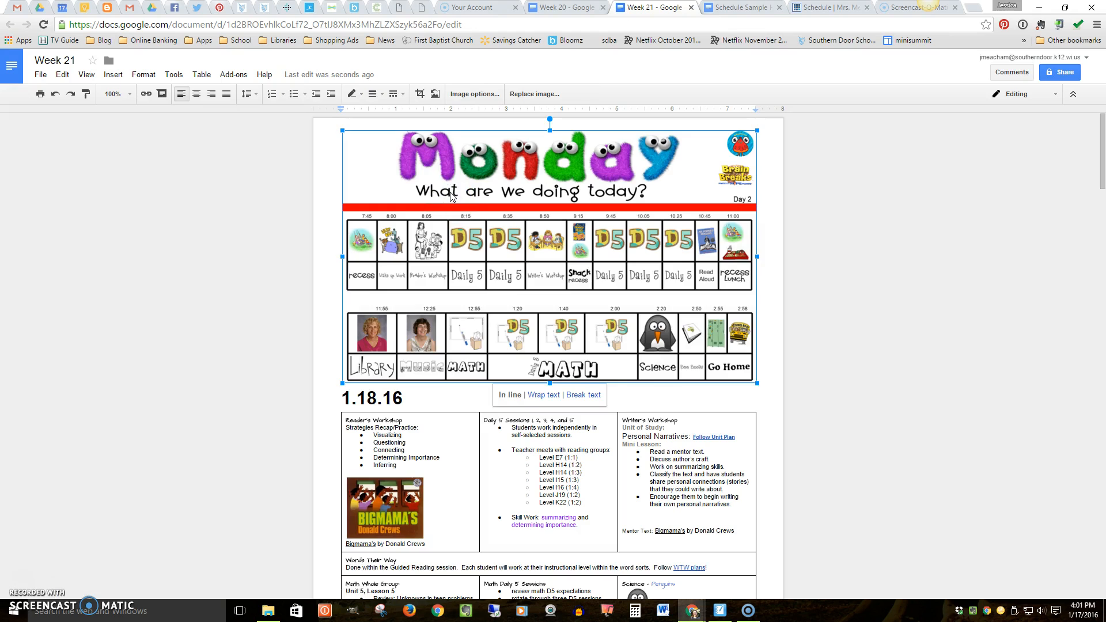
key(Delete)
scroll(432, 392, down, 7)
click(434, 403)
key(Delete)
scroll(455, 428, down, 5)
click(457, 369)
key(Delete)
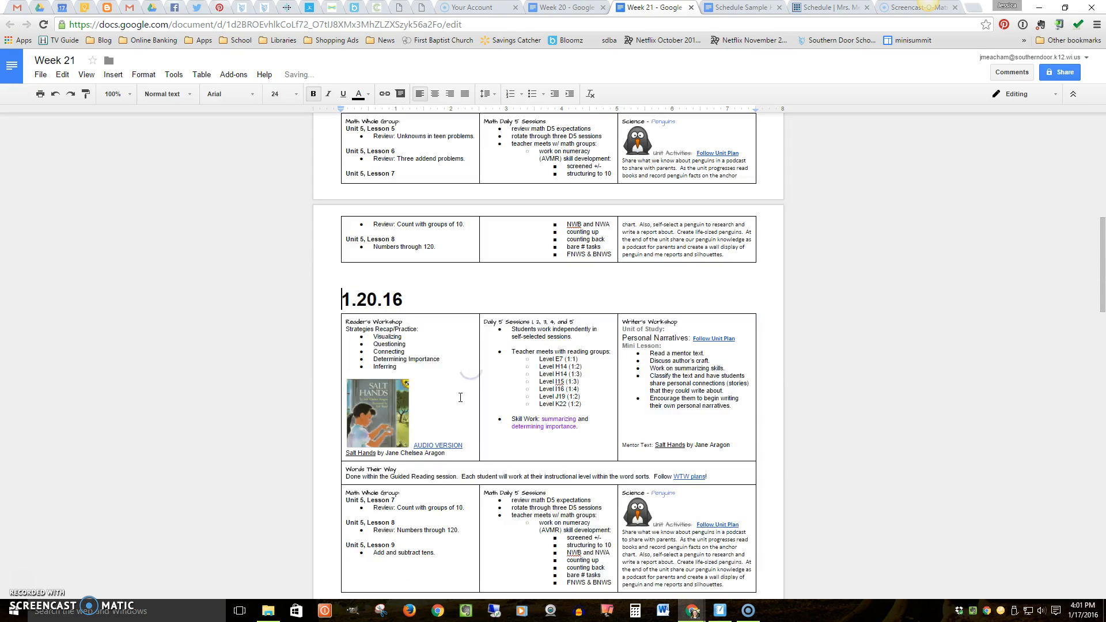
Delete the schedule images above the 1.21.16 and 1.22.16 headings, and return to the start of the document.
scroll(456, 395, down, 5)
scroll(457, 394, down, 3)
click(455, 355)
key(Delete)
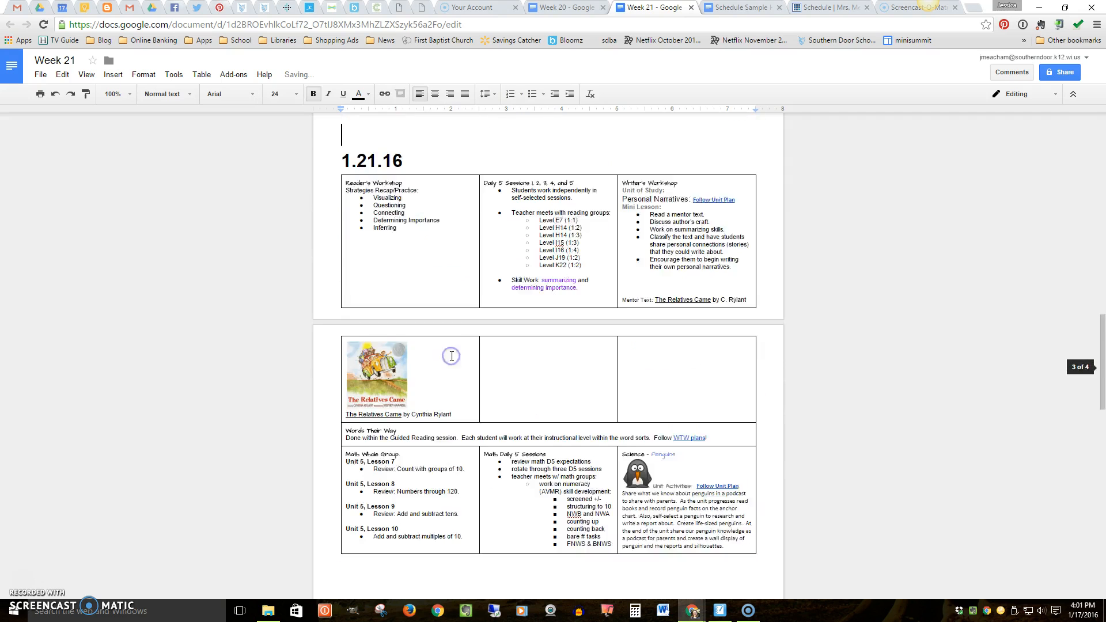
scroll(403, 322, down, 6)
click(445, 267)
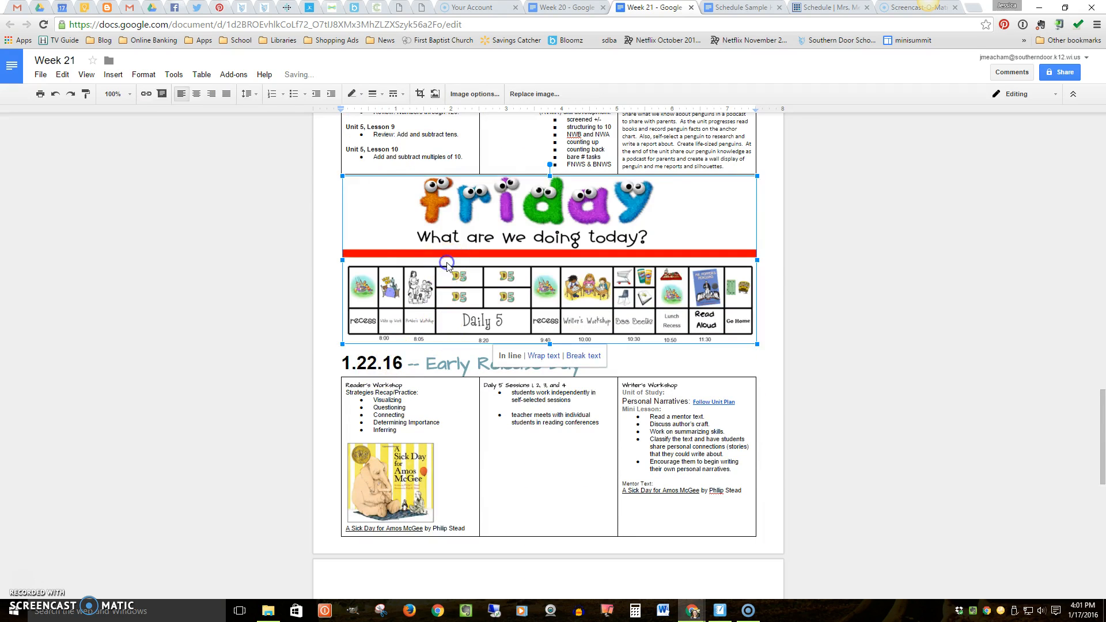
key(Delete)
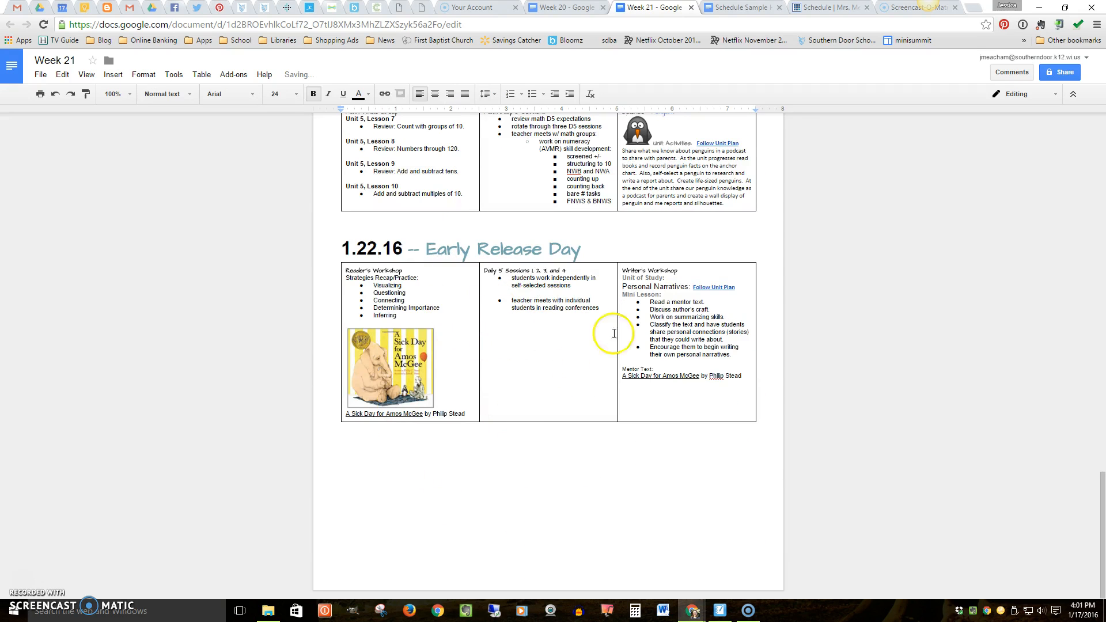
scroll(539, 354, up, 20)
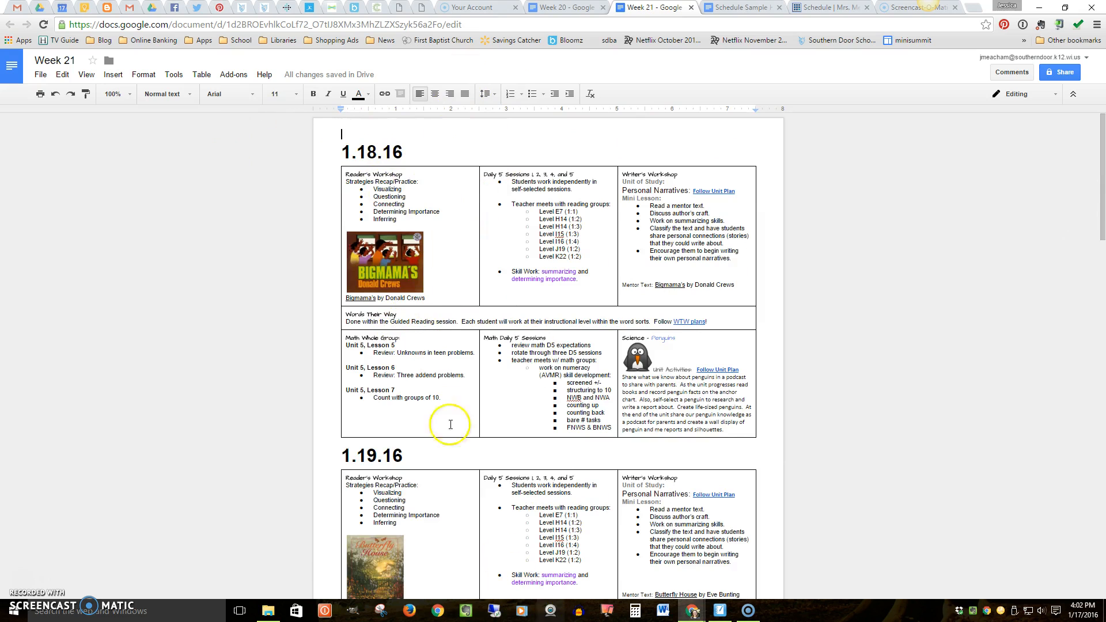
Switch to SMART Notebook, capture the whole Monday schedule with Snagit at about 1192 x 725 pixels, and copy the capture.
click(720, 610)
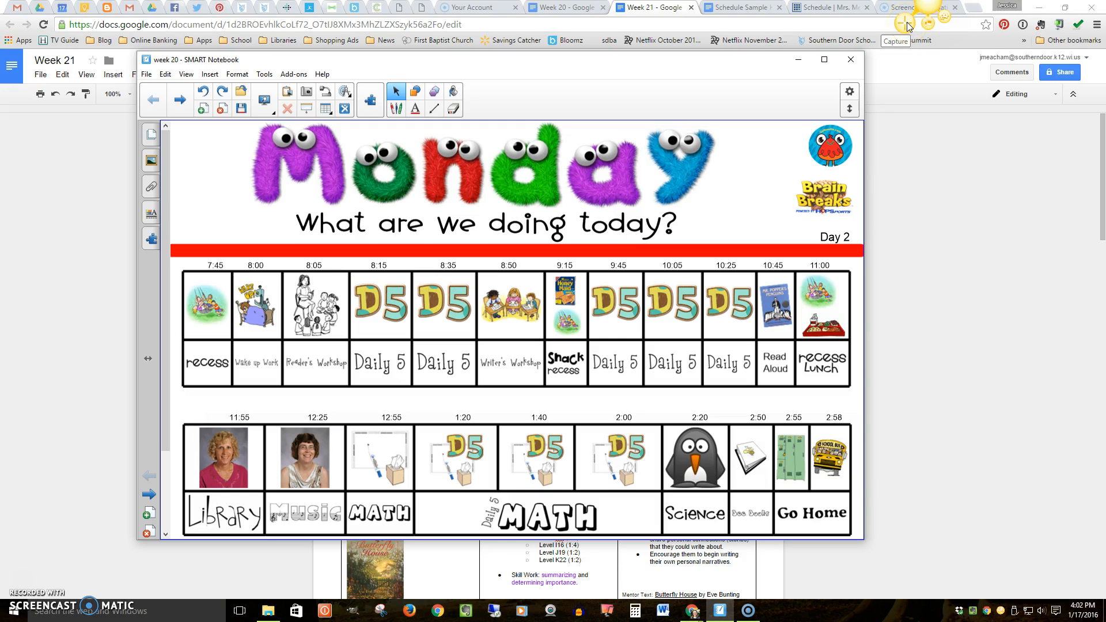
click(907, 26)
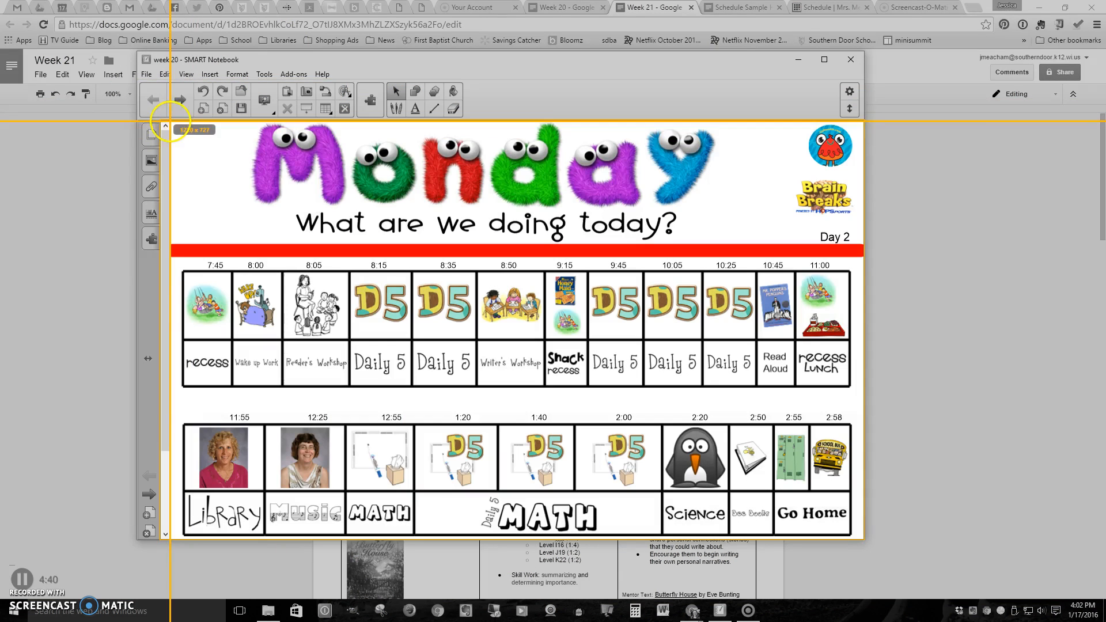
drag(172, 120, 857, 538)
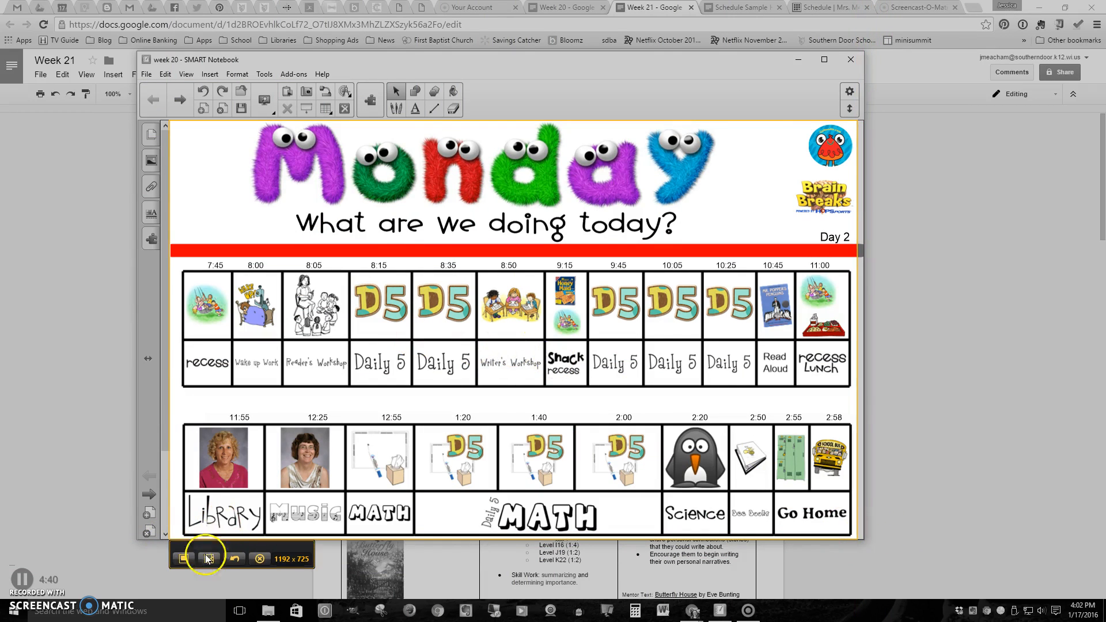
click(183, 559)
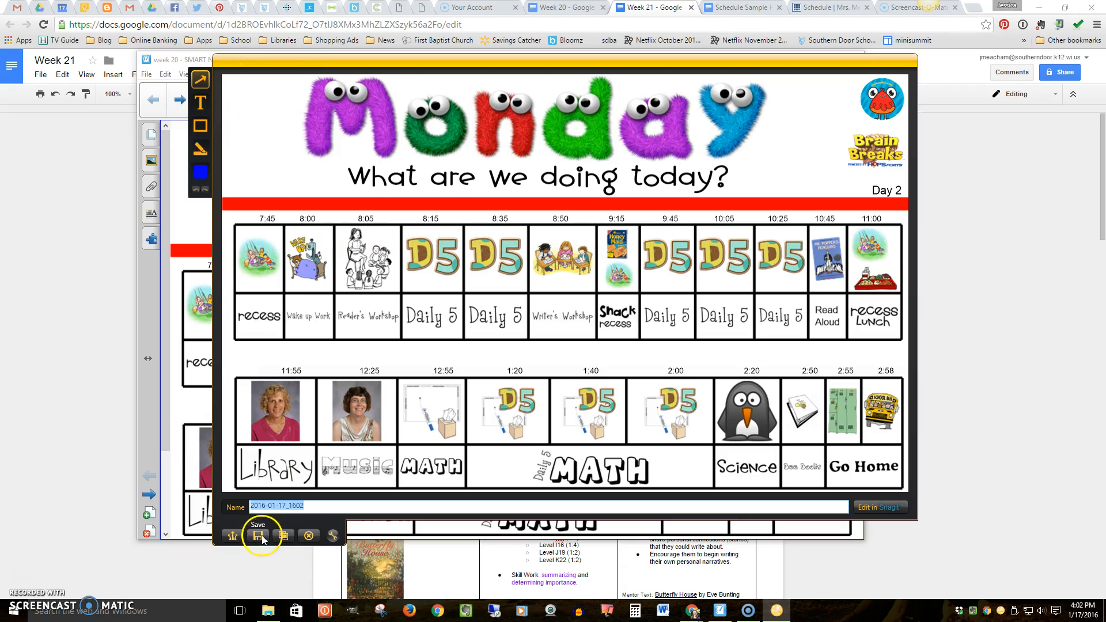
click(284, 536)
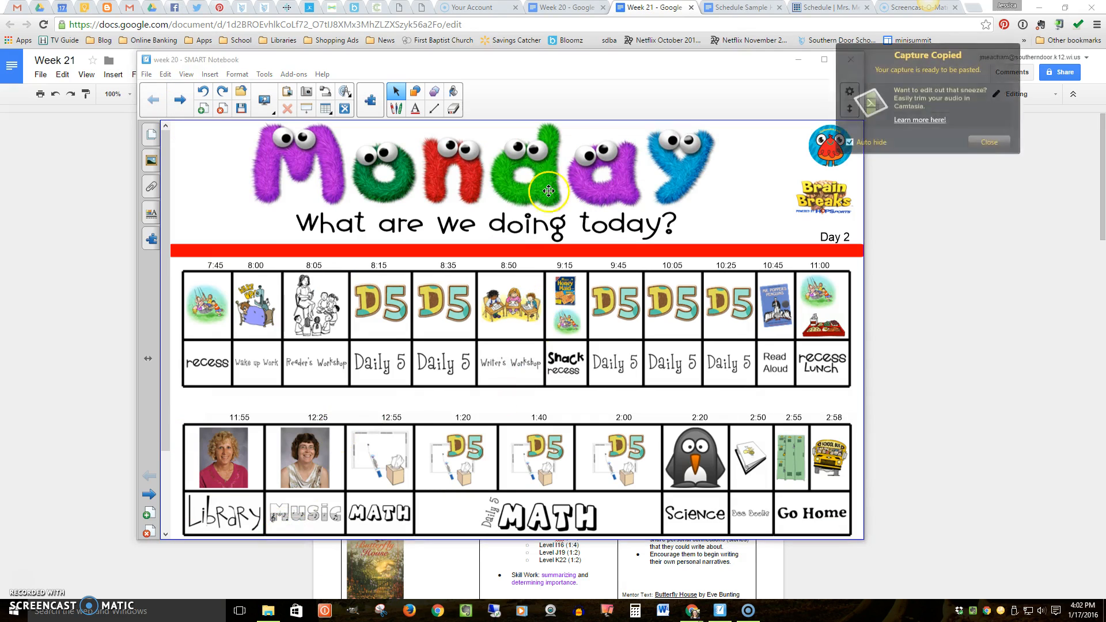
Paste the captured Monday schedule above the 1.18.16 heading in the Week 21 Google Docs document.
click(64, 202)
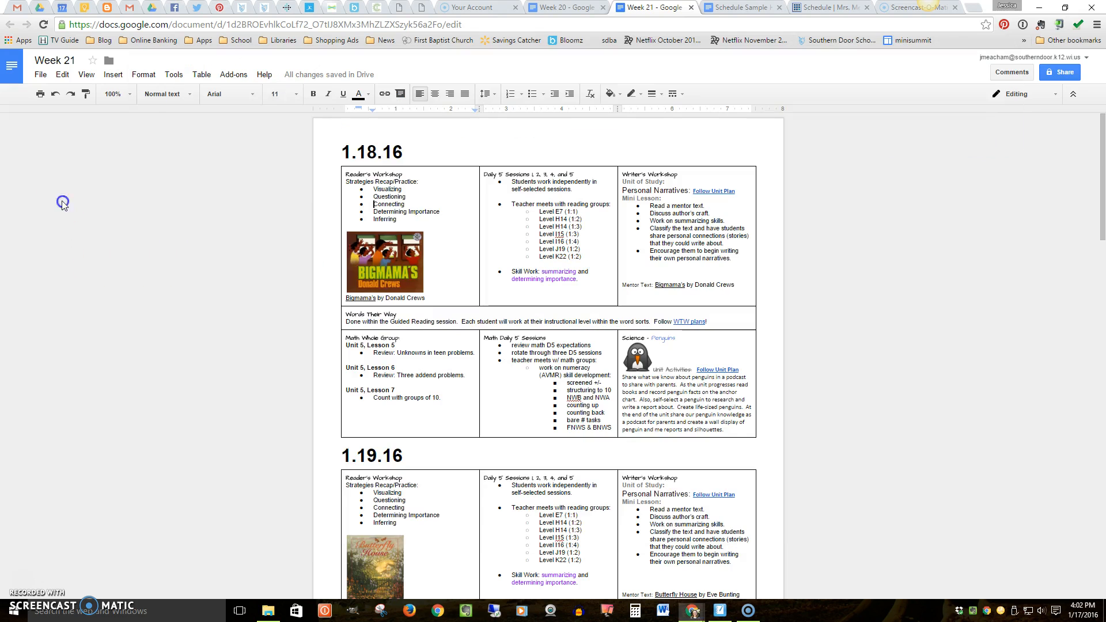
click(344, 128)
key(ctrl+v)
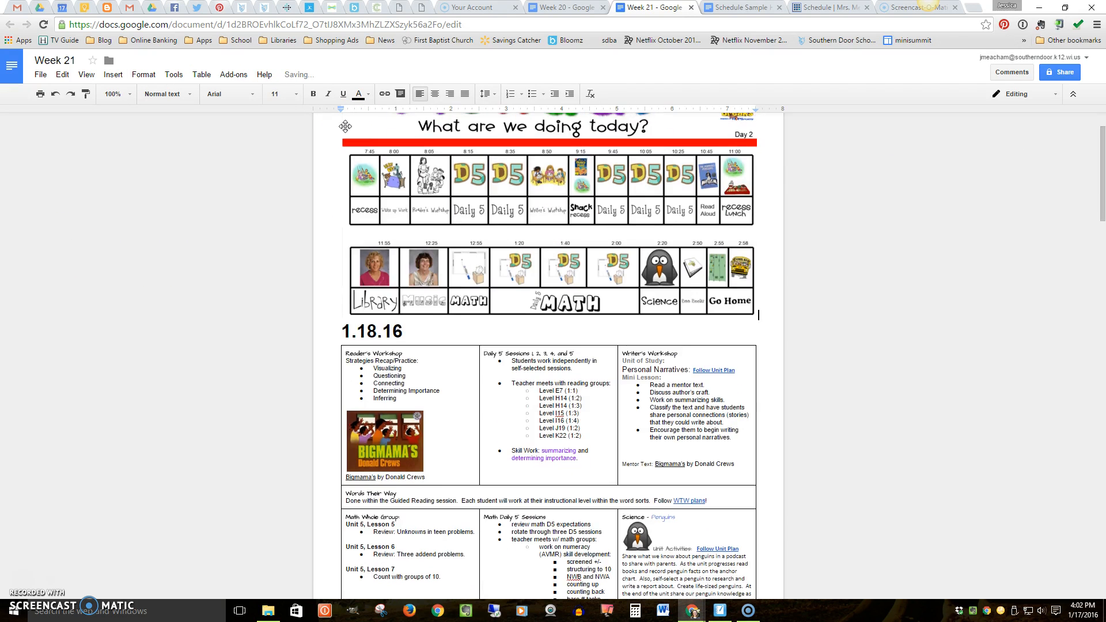
scroll(436, 300, up, 1)
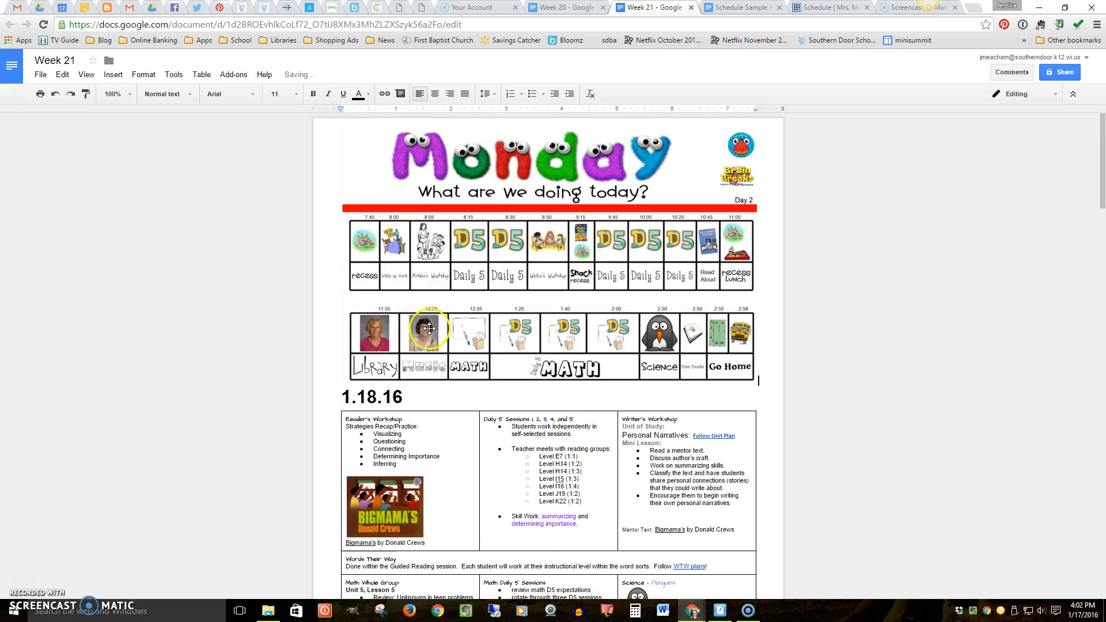
Insert a page break before the 1.19.16 heading so that day's plans start on a new page.
scroll(433, 314, down, 5)
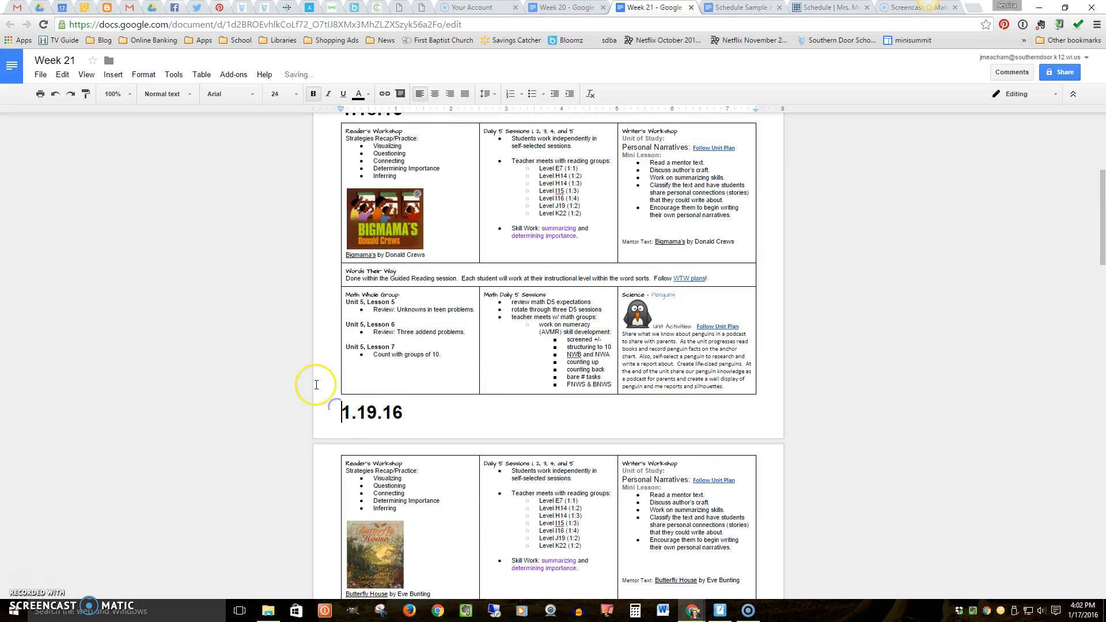
key(ctrl+Return)
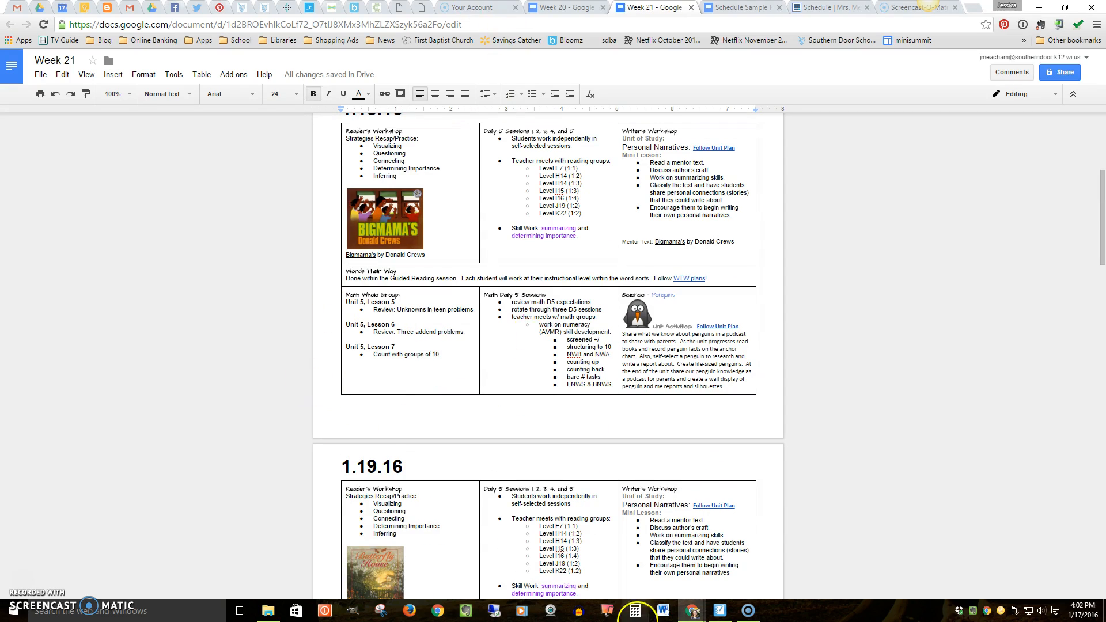
Switch back to the week 20 schedule file in SMART Notebook.
click(715, 614)
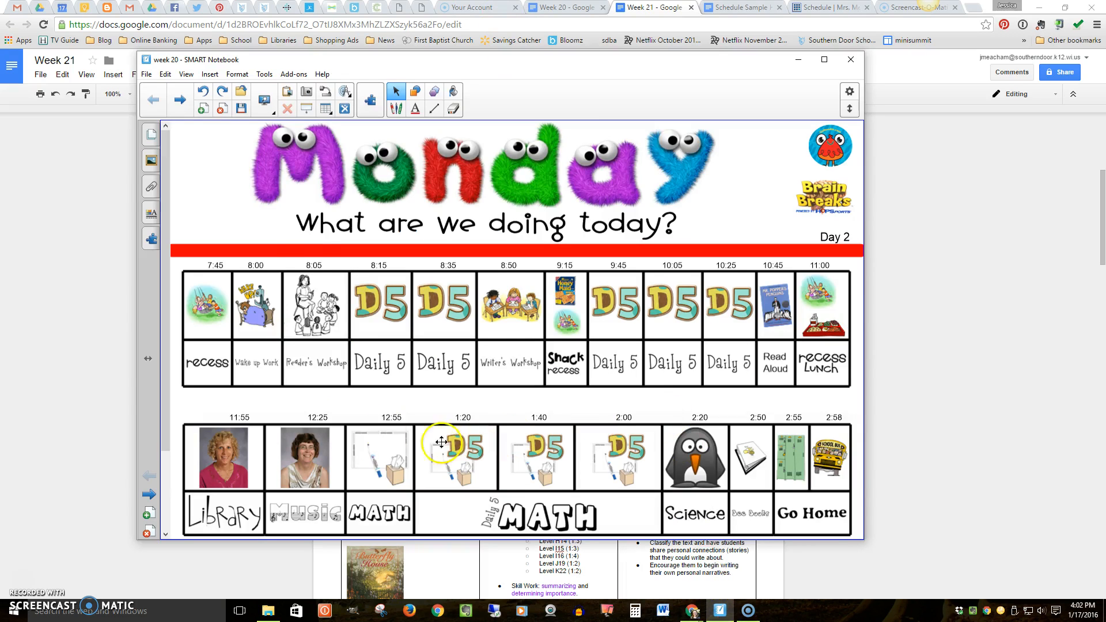